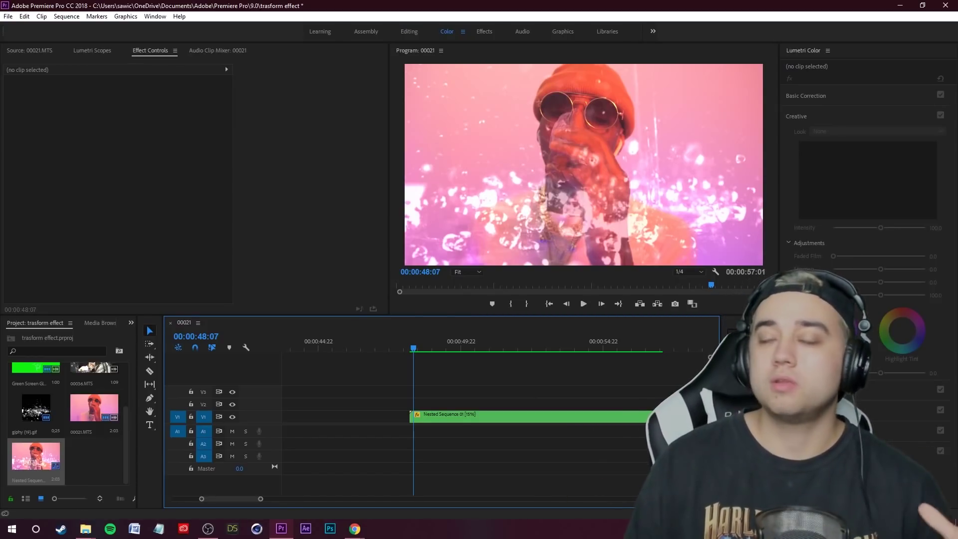
# Step: Bring Chrome forward, maximize it, and play the KSI TRANSFORMING video full screen
pyautogui.hotkey('alt', 'Tab')
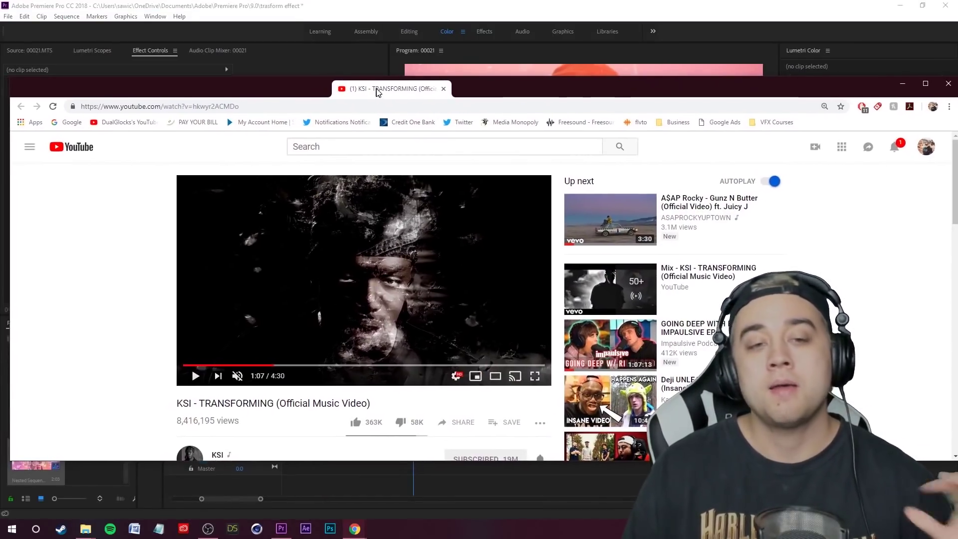
pyautogui.moveTo(377, 93); pyautogui.dragTo(414, 36)
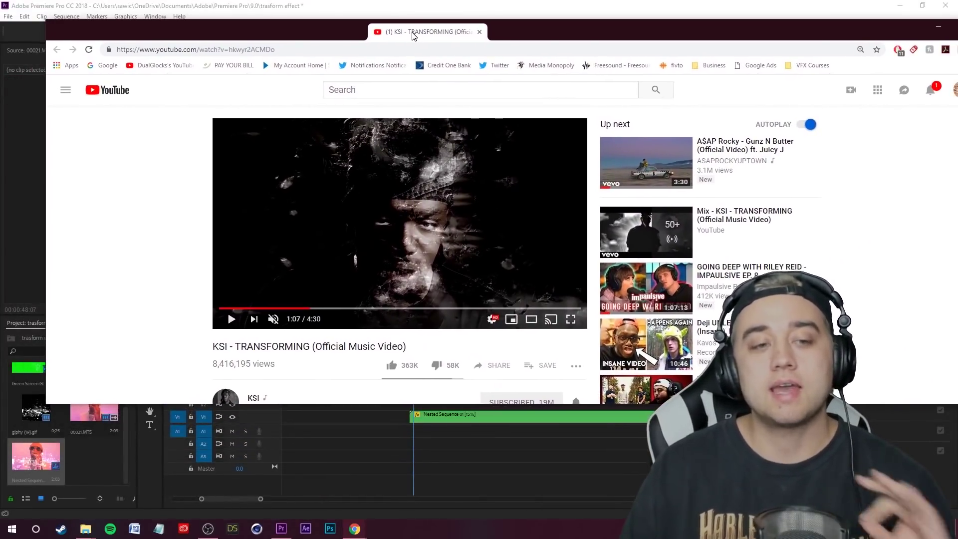
pyautogui.doubleClick(412, 36)
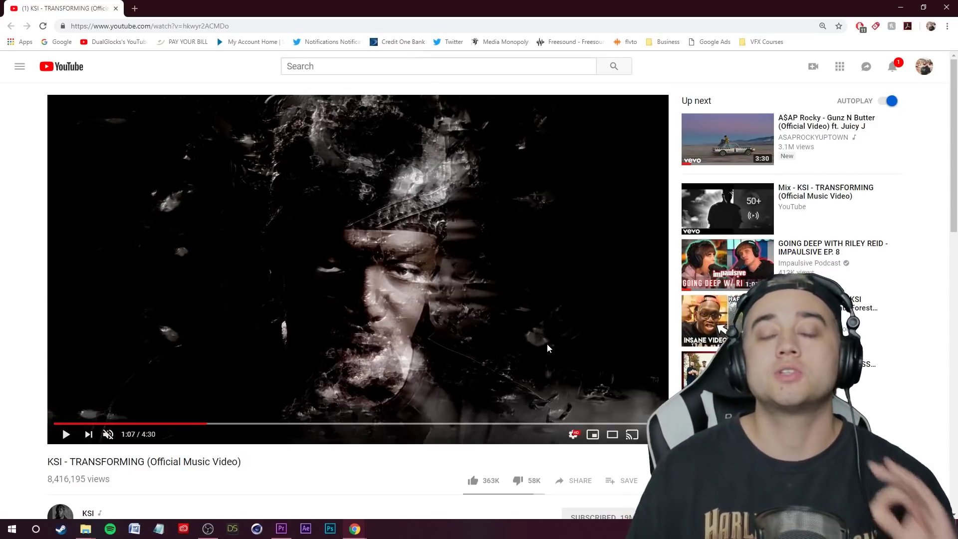
pyautogui.press('f')
pyautogui.click(25, 532)
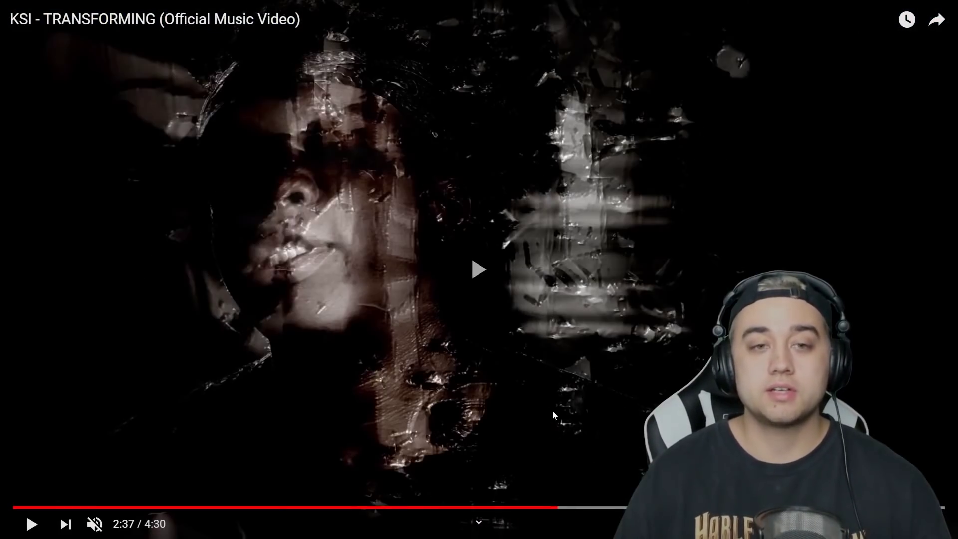
# Step: Scrub the KSI video to the transforming moment near 2:40 and pause at 2:41
pyautogui.click(552, 410)
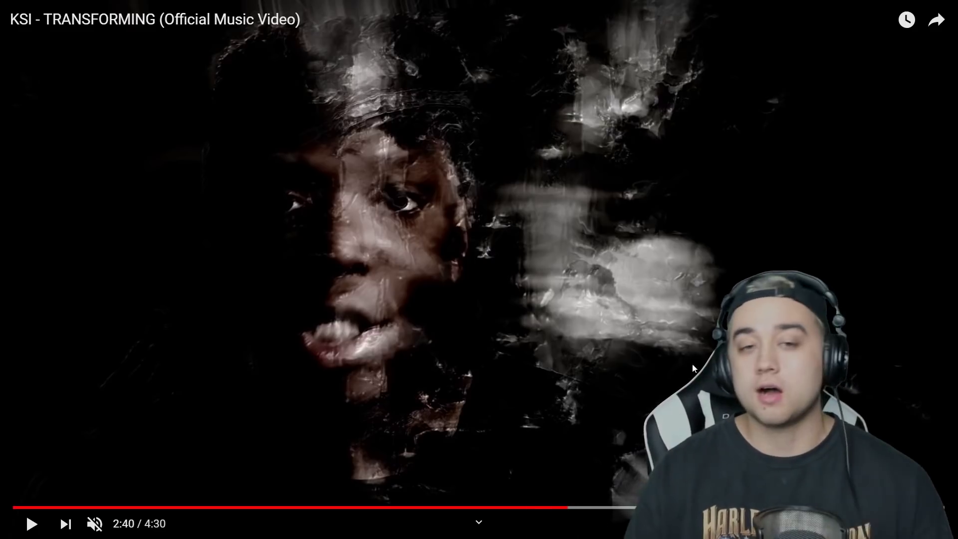
pyautogui.press('Escape')
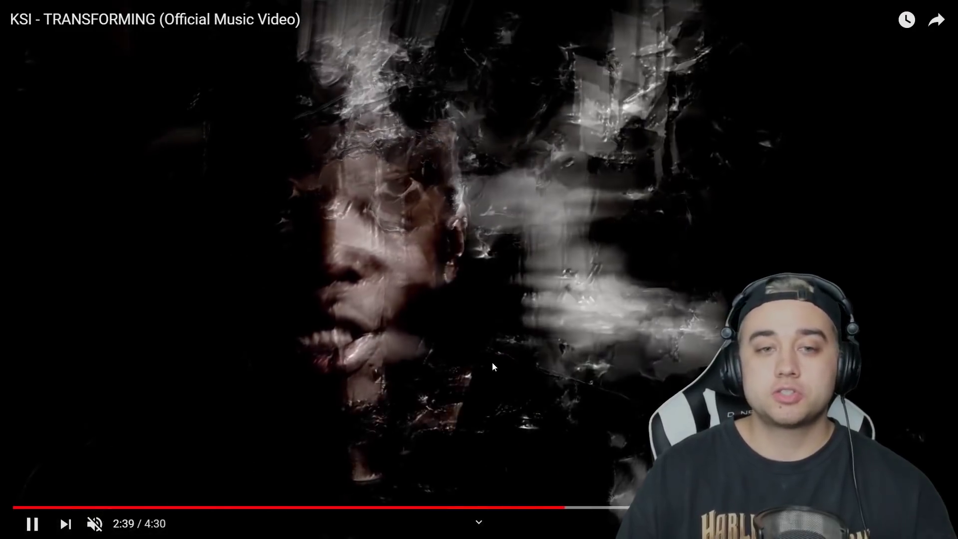
pyautogui.click(707, 290)
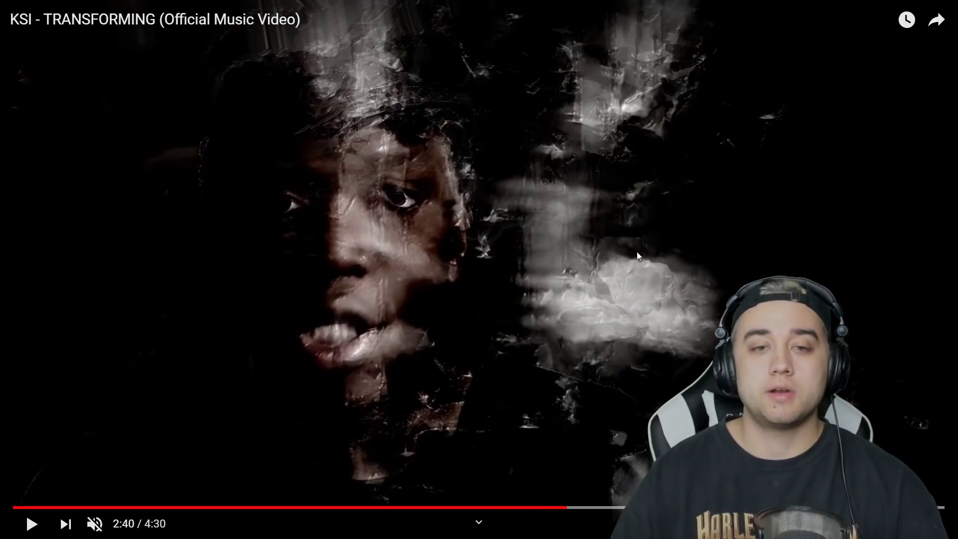
pyautogui.moveTo(571, 507); pyautogui.dragTo(565, 507)
pyautogui.click(501, 372)
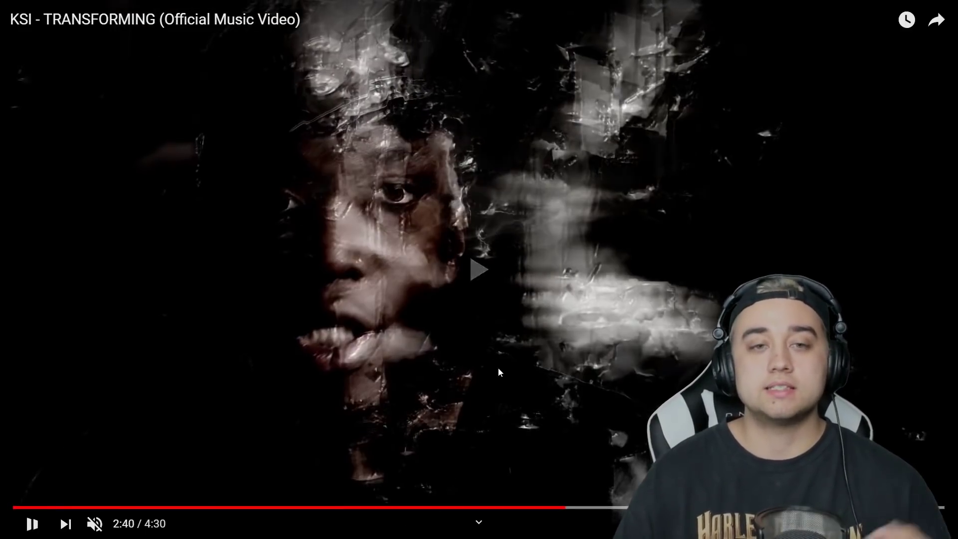
pyautogui.click(428, 252)
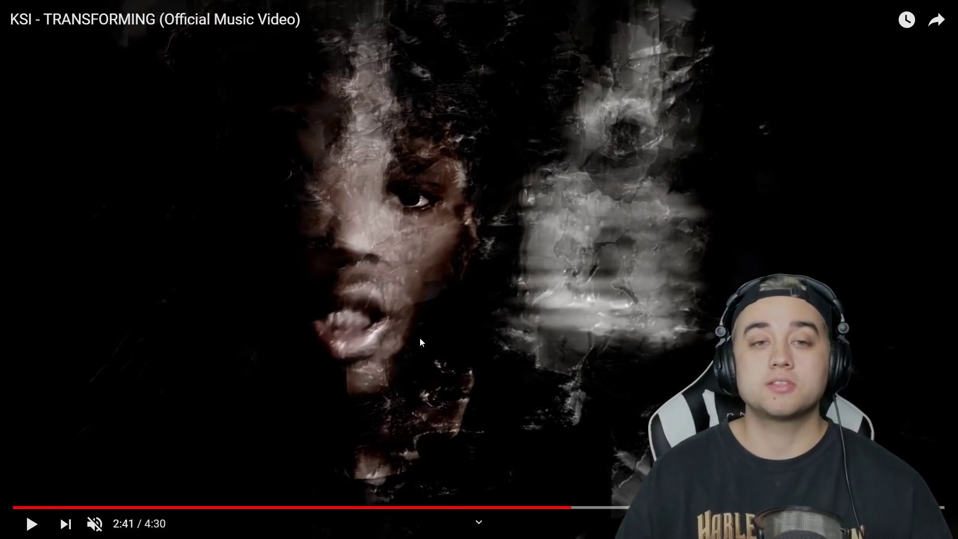
# Step: Exit full screen and preview the short 00021.MTS clip from its start in Premiere
pyautogui.press('Escape')
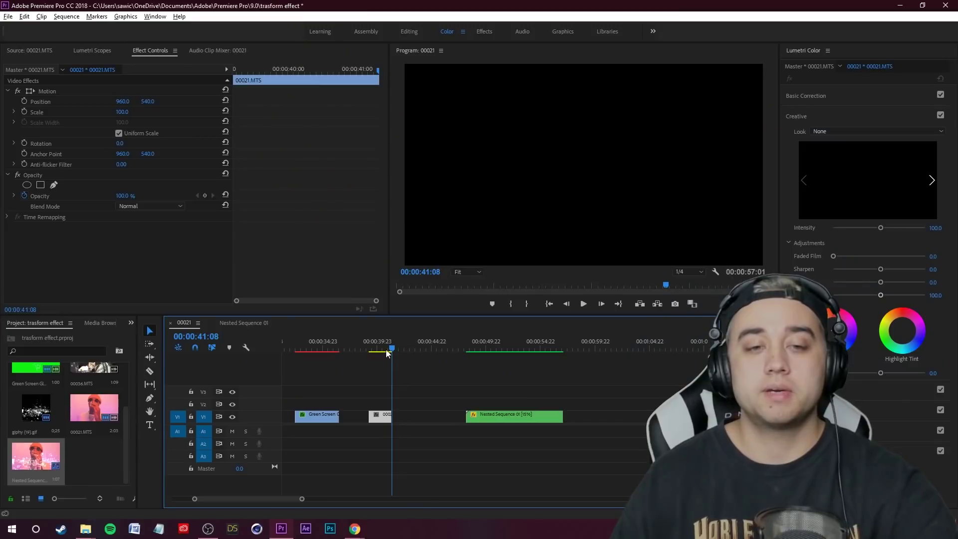
pyautogui.moveTo(385, 350)
pyautogui.mouseDown()
pyautogui.moveTo(369, 352)
pyautogui.moveTo(381, 362)
pyautogui.mouseUp()
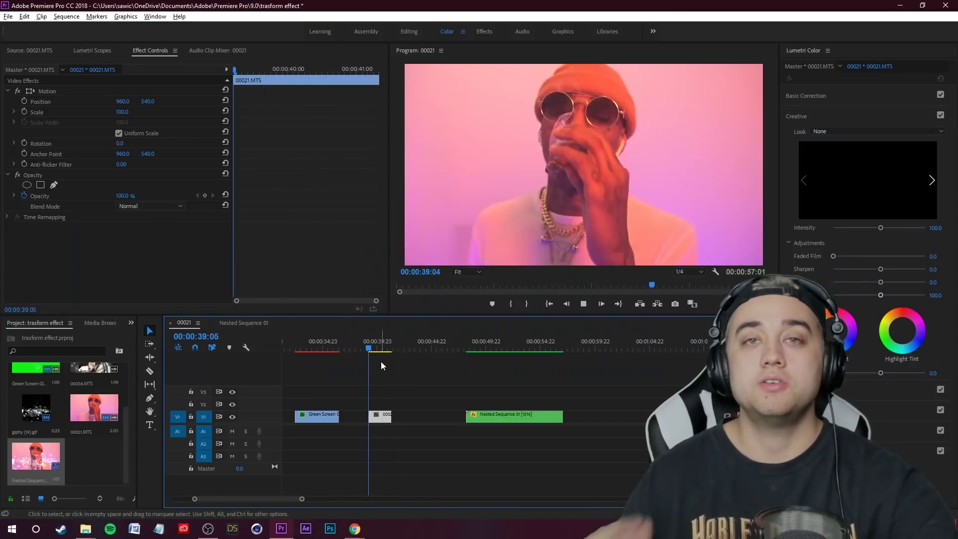
pyautogui.press('space')
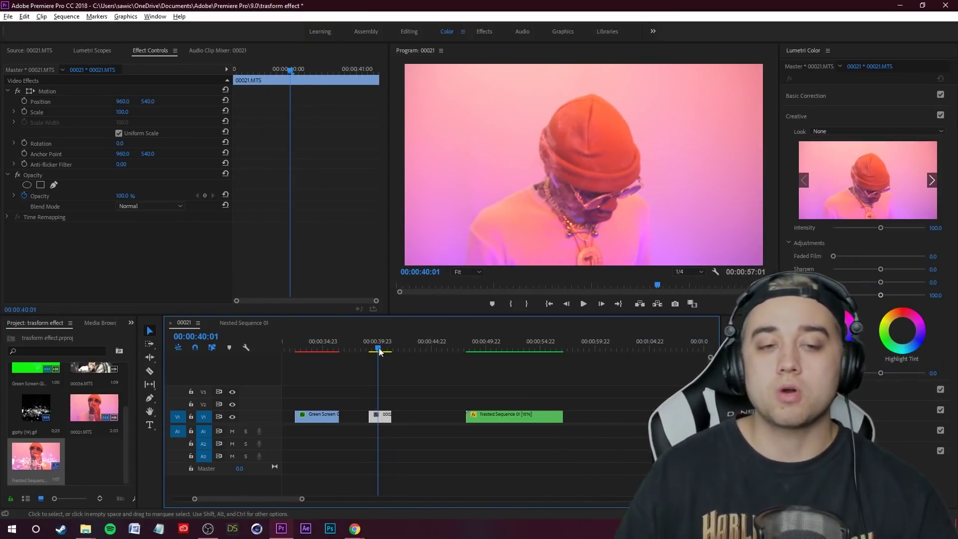
pyautogui.moveTo(379, 351); pyautogui.dragTo(371, 357)
# Step: Set 00021.MTS Speed/Duration to 15% with Optical Flow time interpolation
pyautogui.rightClick(381, 422)
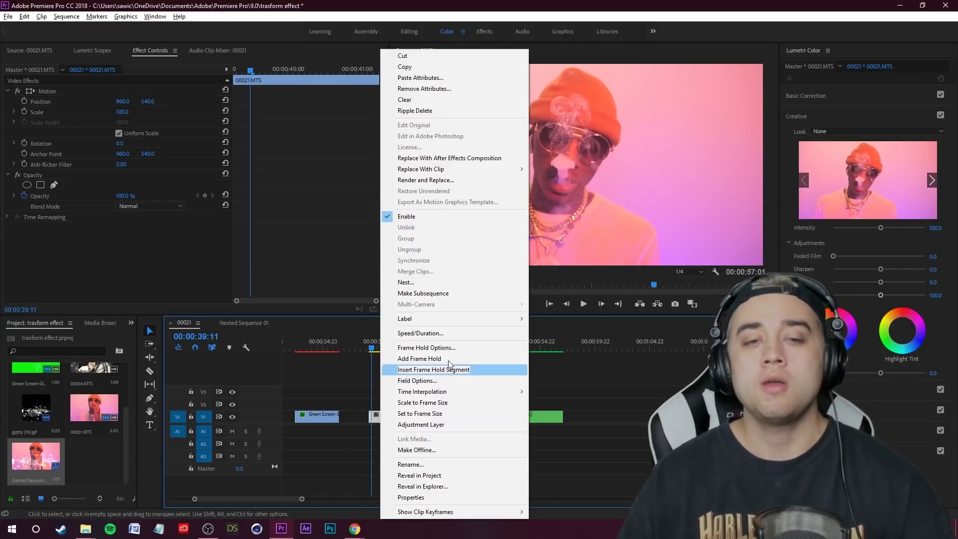
pyautogui.click(426, 333)
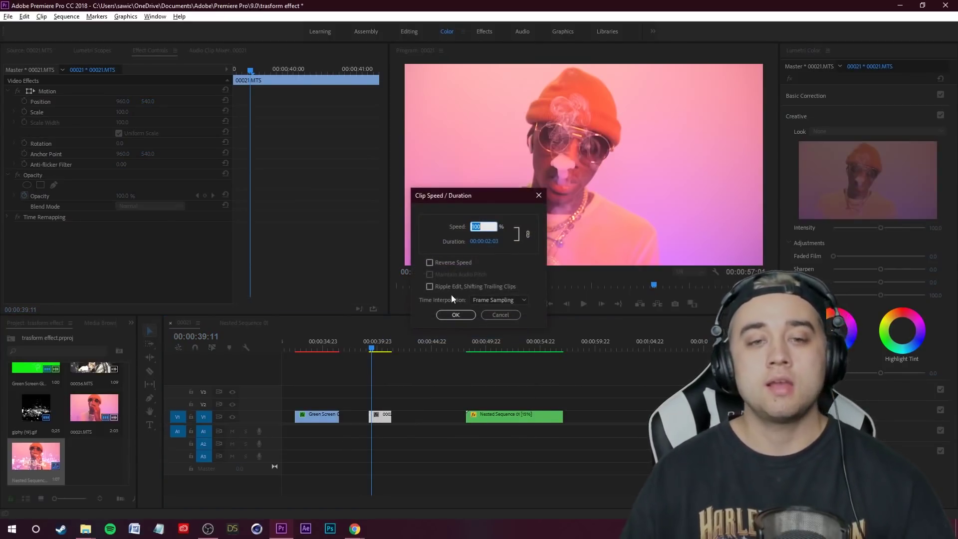
pyautogui.click(494, 300)
pyautogui.click(487, 333)
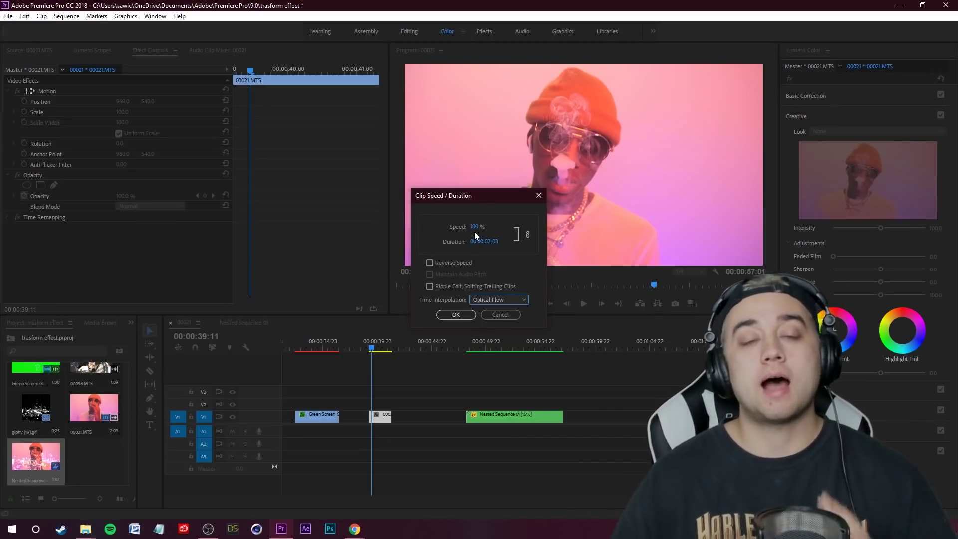
pyautogui.click(473, 230)
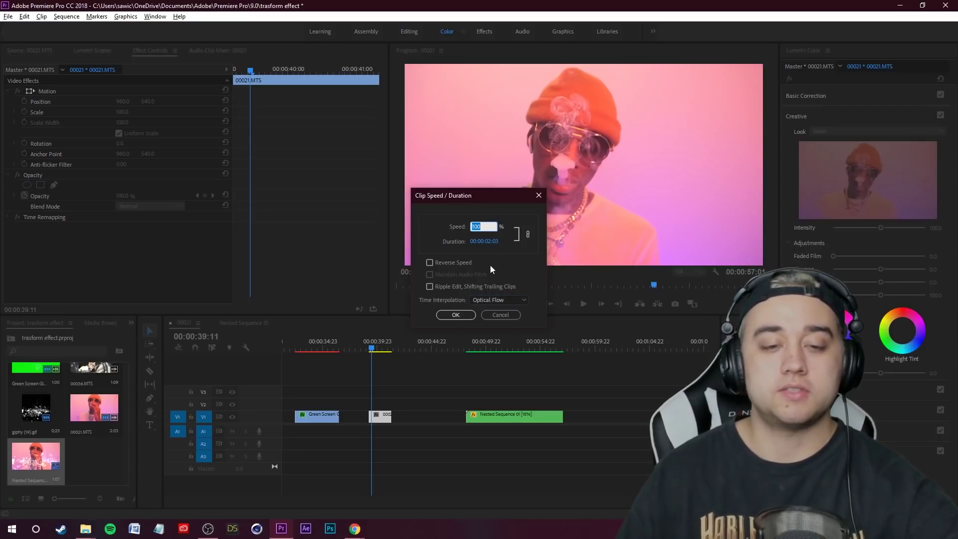
pyautogui.write('15')
pyautogui.press('Return')
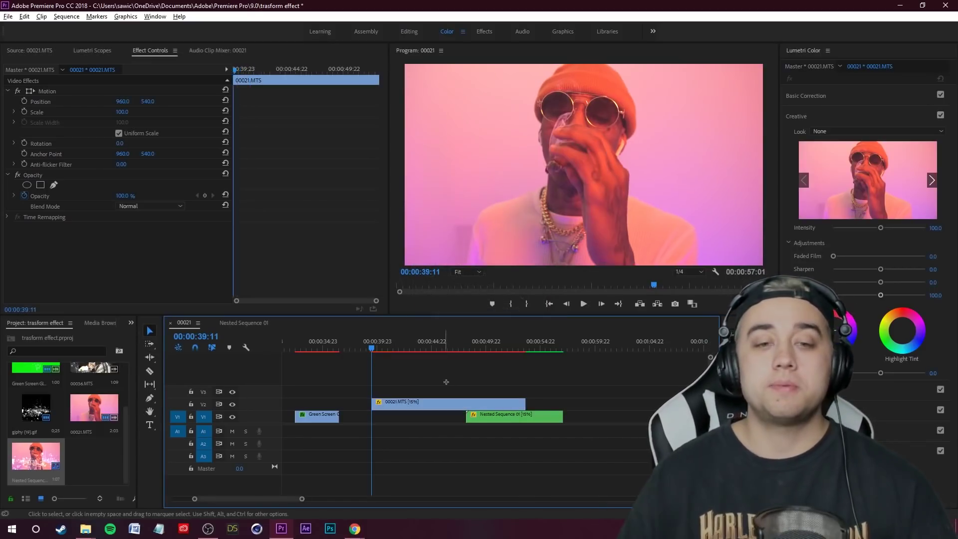
pyautogui.click(466, 381)
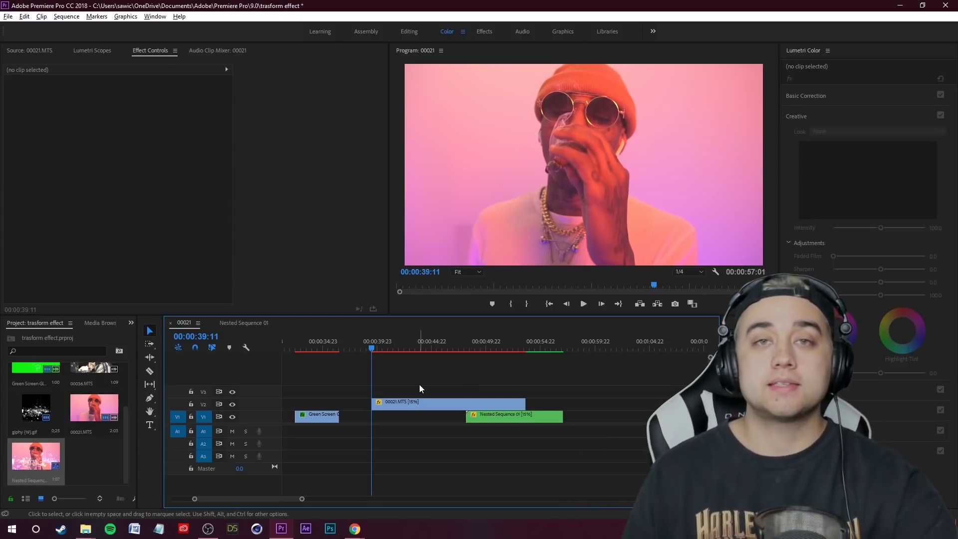
# Step: Undo the speed change and play 00021.MTS at original speed for comparison
pyautogui.hotkey('ctrl', 'z')
pyautogui.press('space')
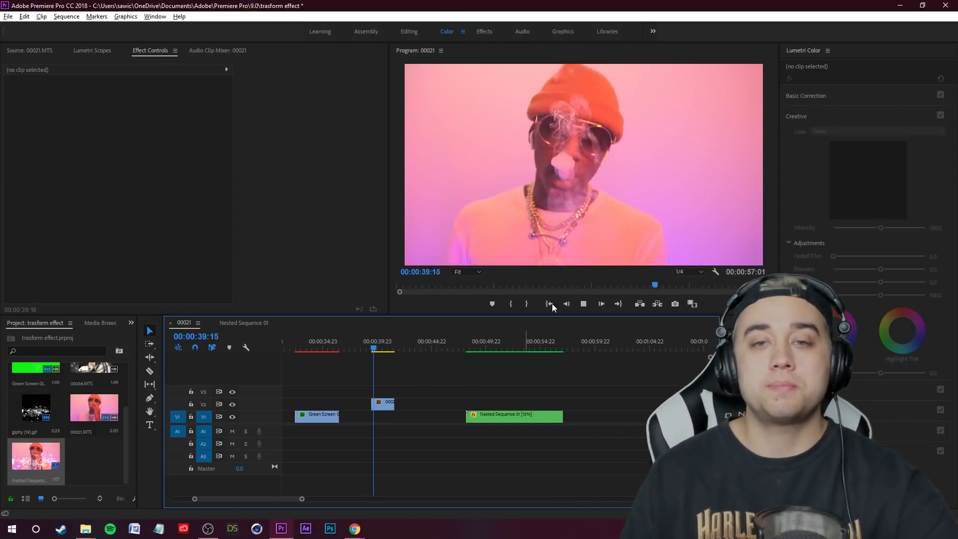
pyautogui.click(370, 352)
pyautogui.click(377, 351)
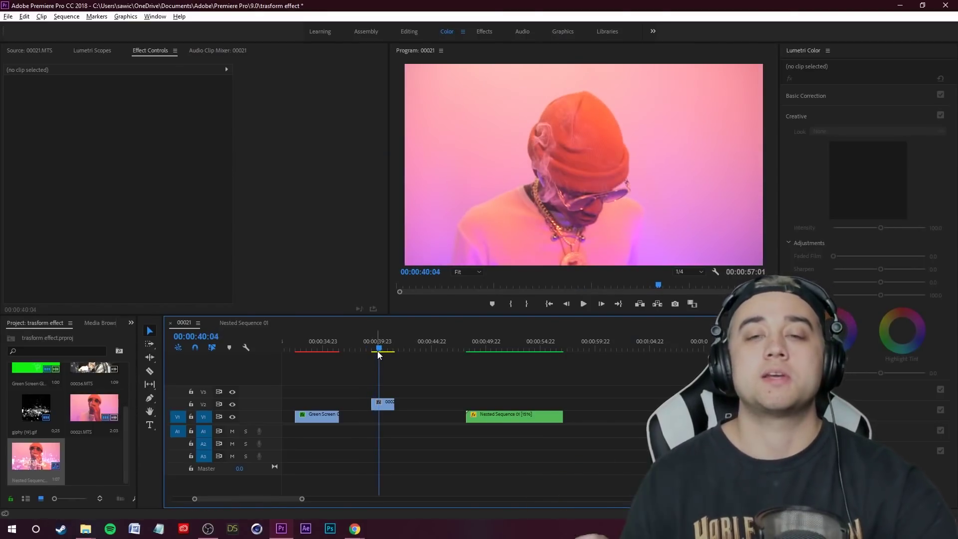
pyautogui.click(372, 354)
# Step: Redo the 15% speed change, play the slowed clip, and select it on V2
pyautogui.hotkey('ctrl', 'shift', 'z')
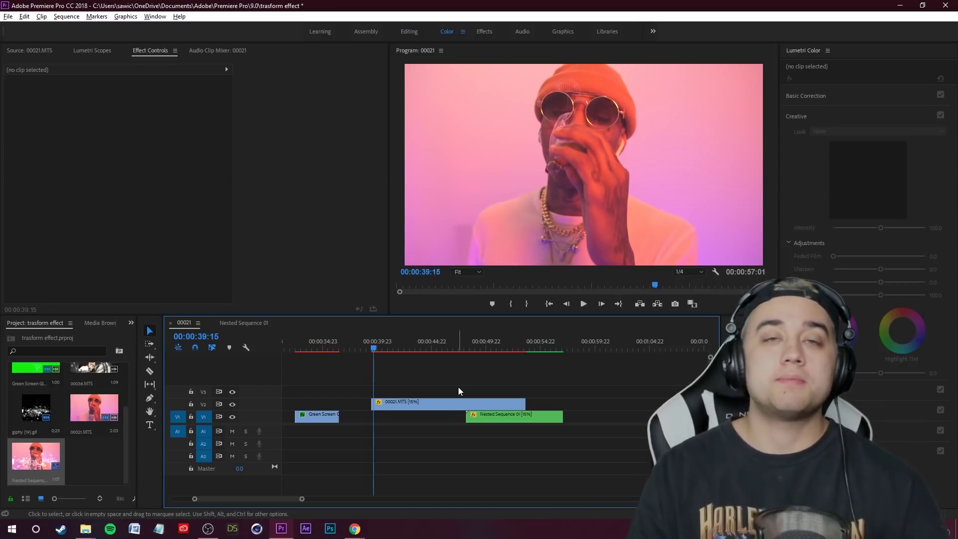
pyautogui.press('space')
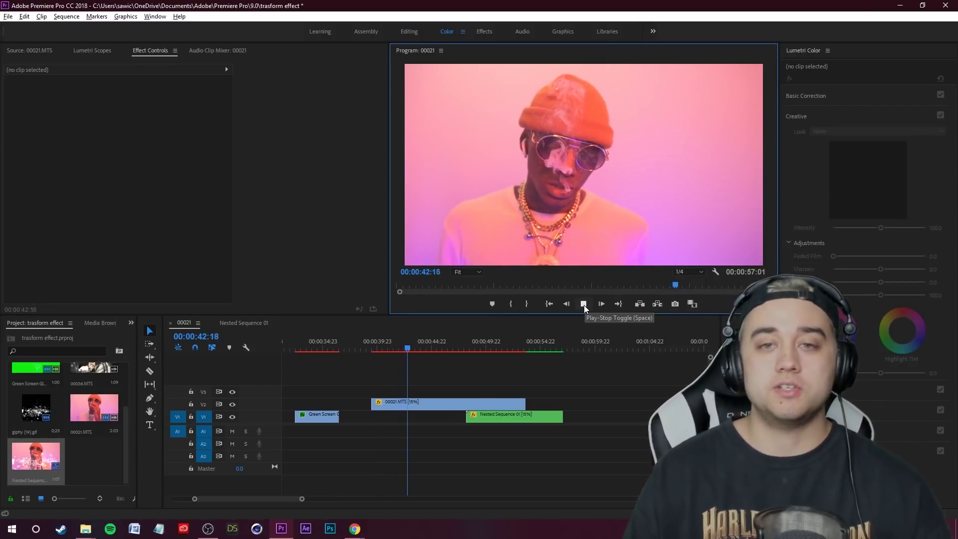
pyautogui.click(583, 304)
pyautogui.click(435, 390)
pyautogui.press('Up')
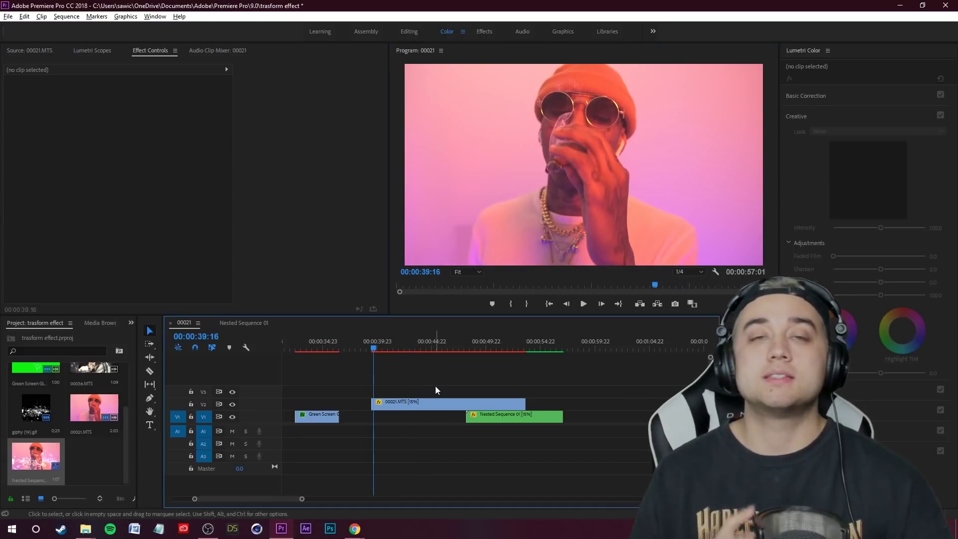
pyautogui.click(426, 406)
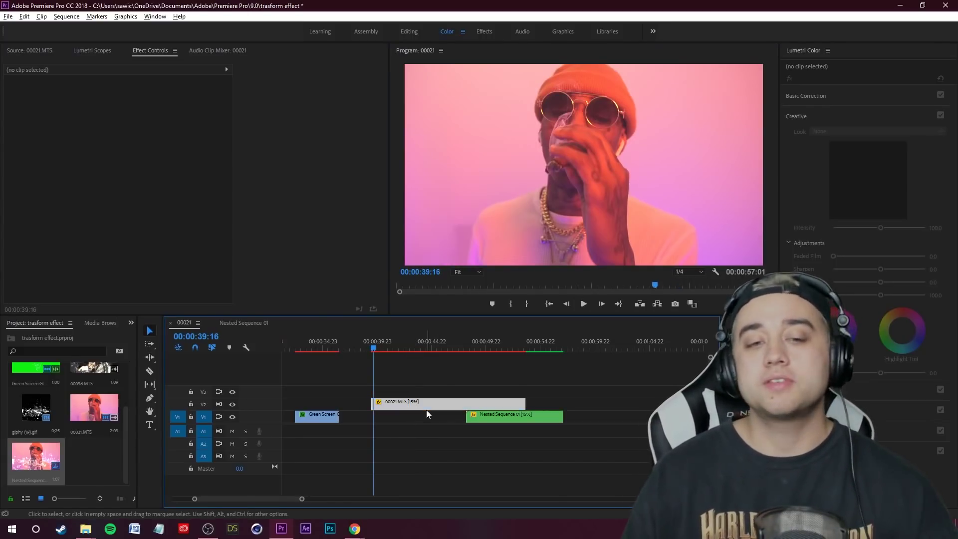
pyautogui.click(67, 17)
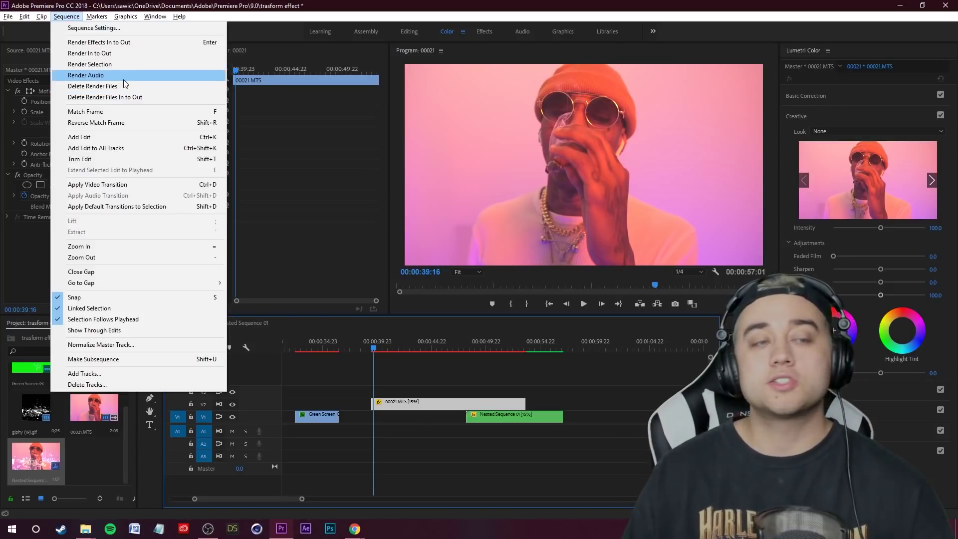
# Step: Render the selected slowed clip, play it back, and toggle V2's visibility to compare
pyautogui.click(89, 64)
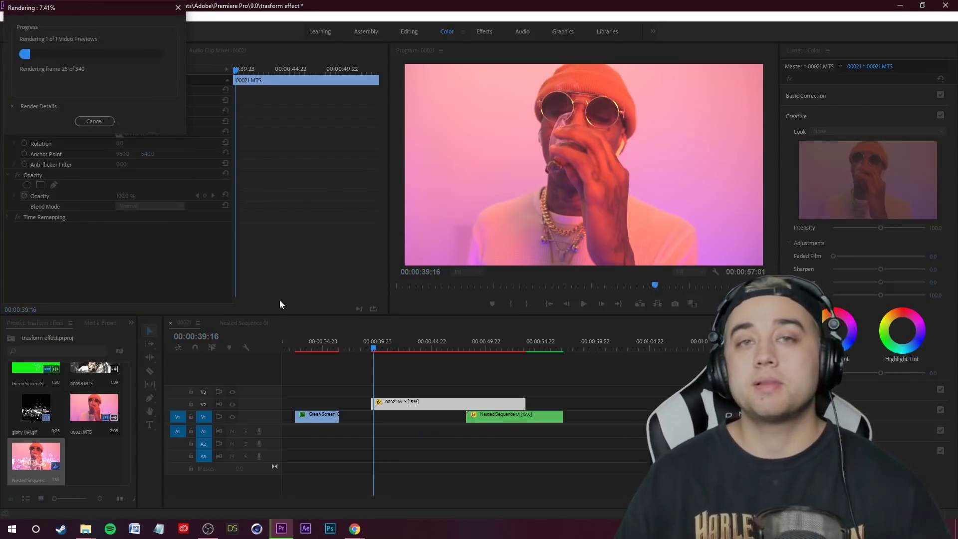
pyautogui.click(441, 379)
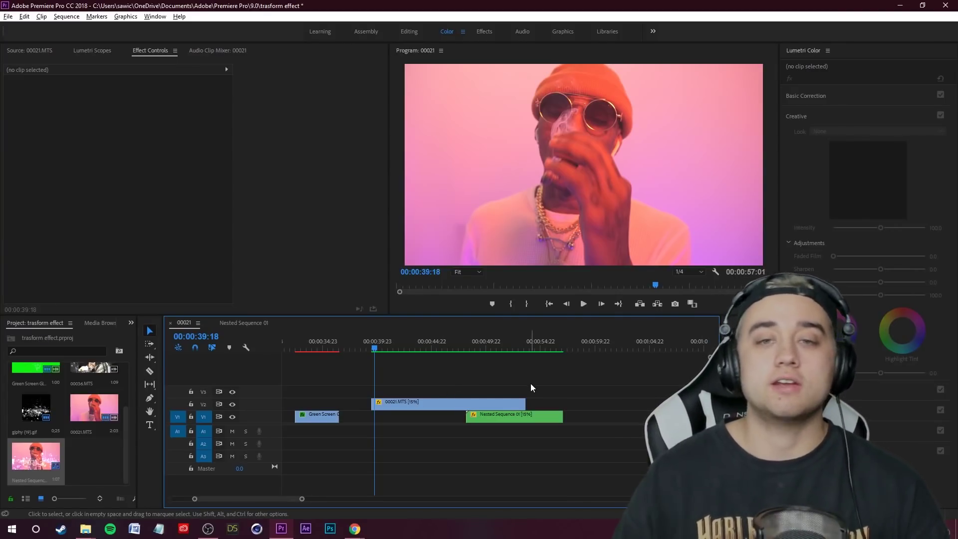
pyautogui.press('space')
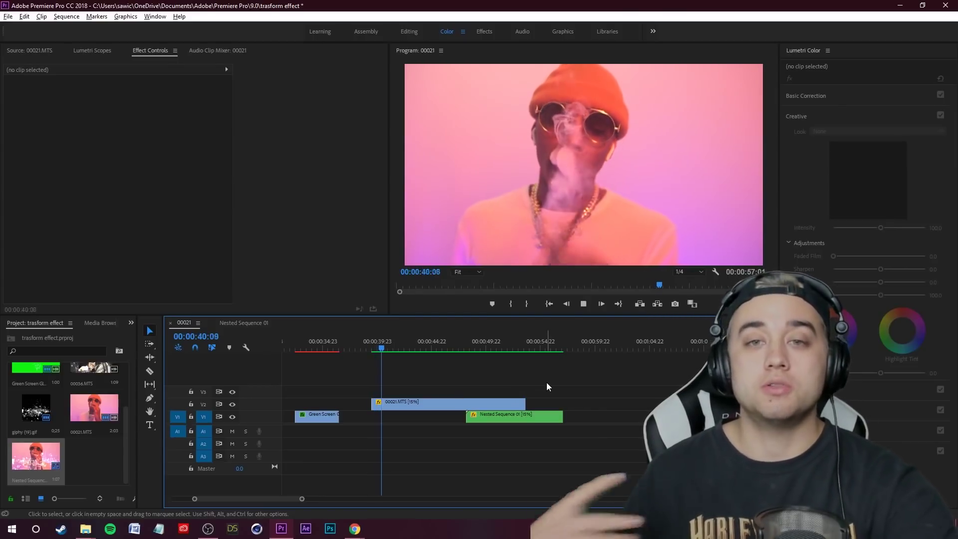
pyautogui.click(543, 415)
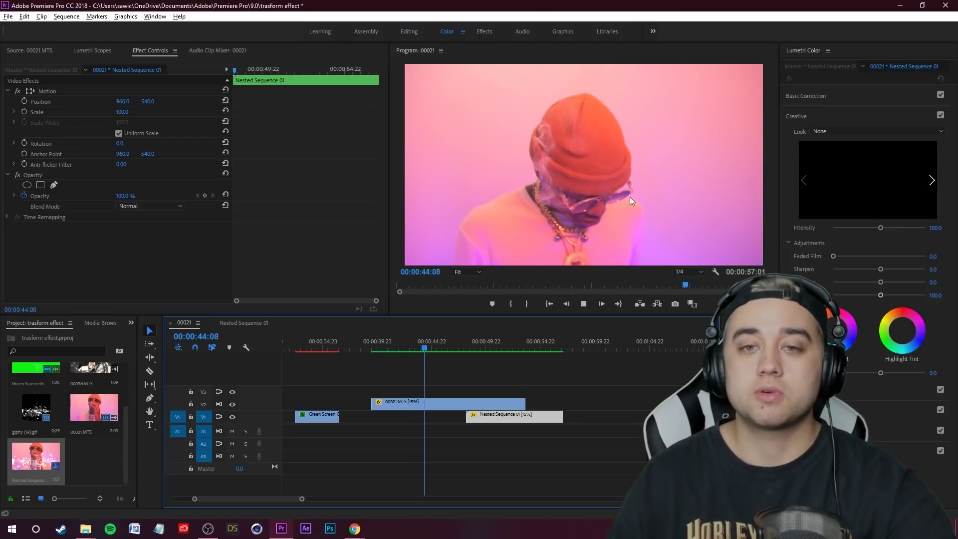
pyautogui.click(232, 403)
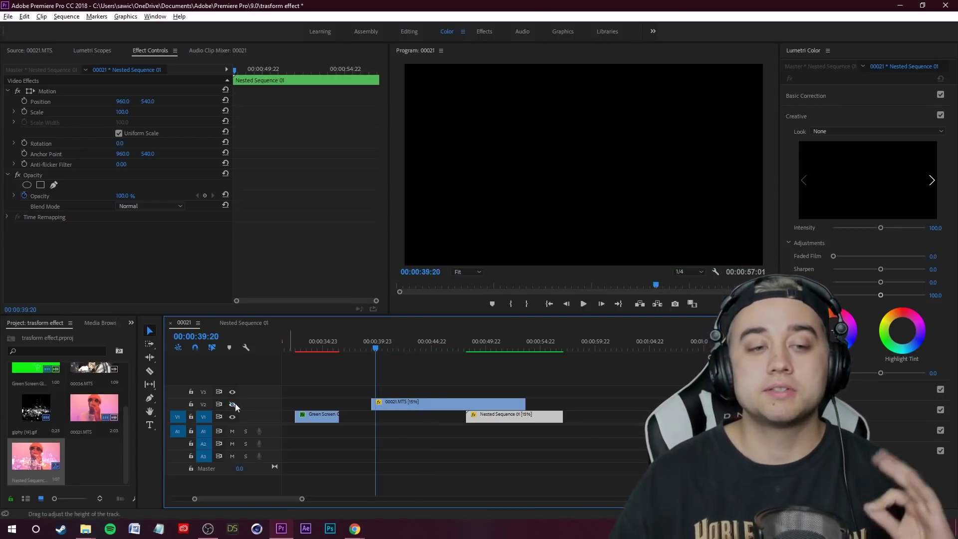
pyautogui.click(232, 403)
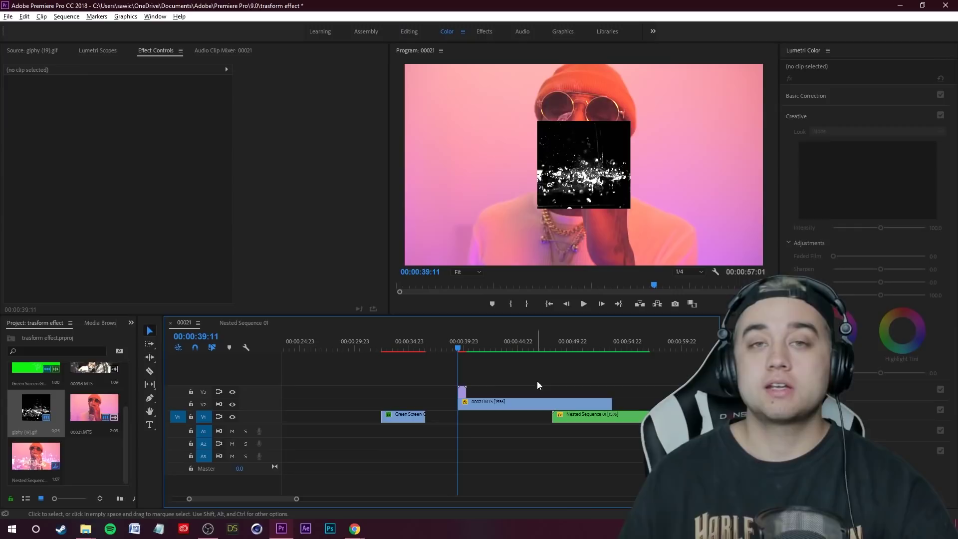
# Step: Scale giphy (19).gif on V3 to frame size, then enlarge it via Motion to 182.7
pyautogui.press('space')
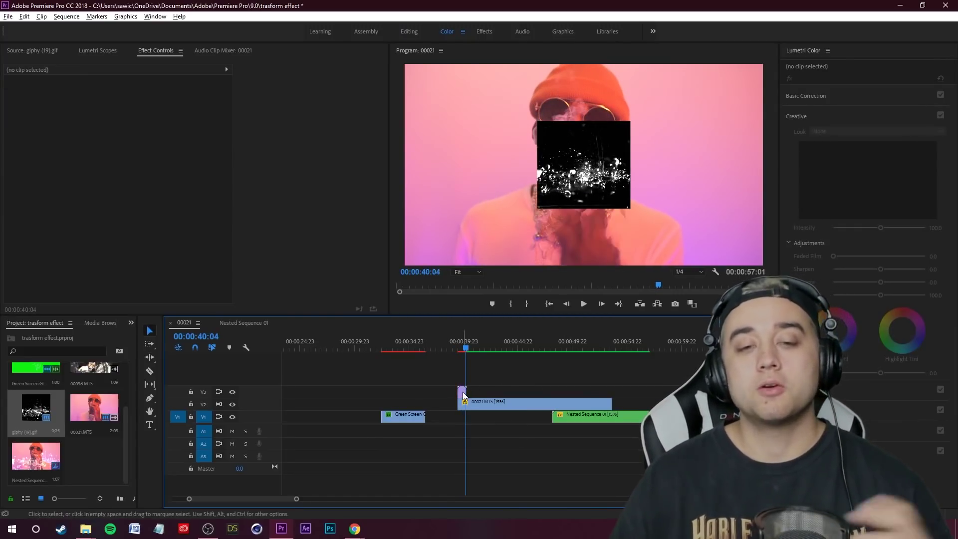
pyautogui.rightClick(462, 393)
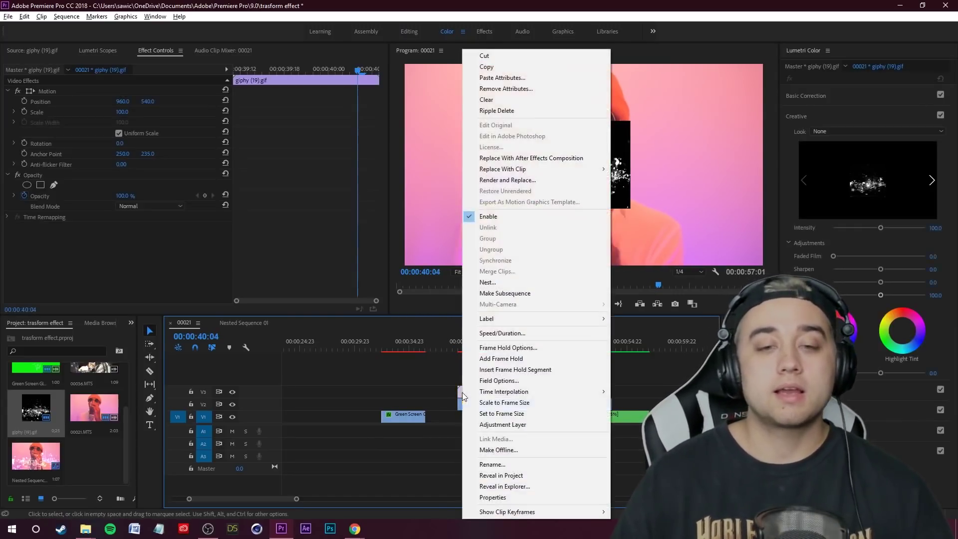
pyautogui.click(504, 402)
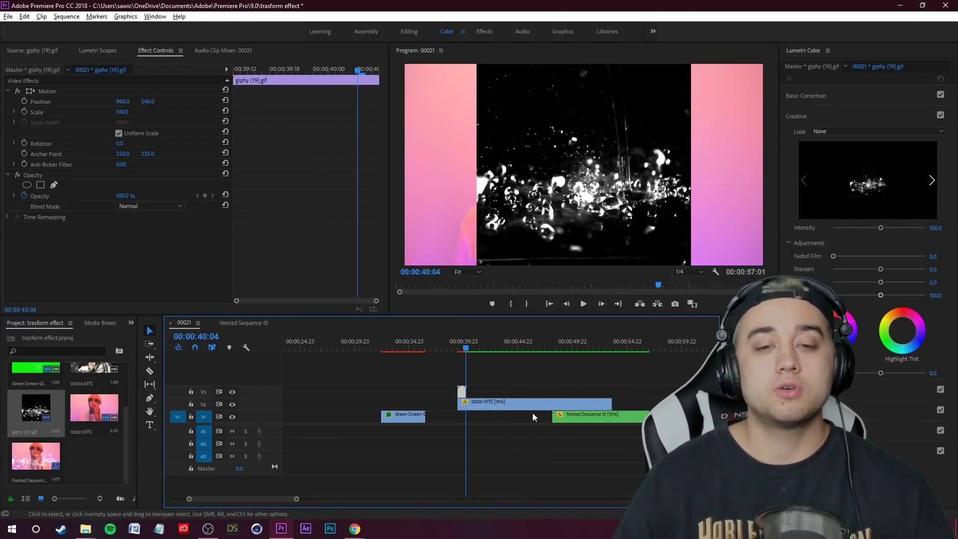
pyautogui.click(29, 91)
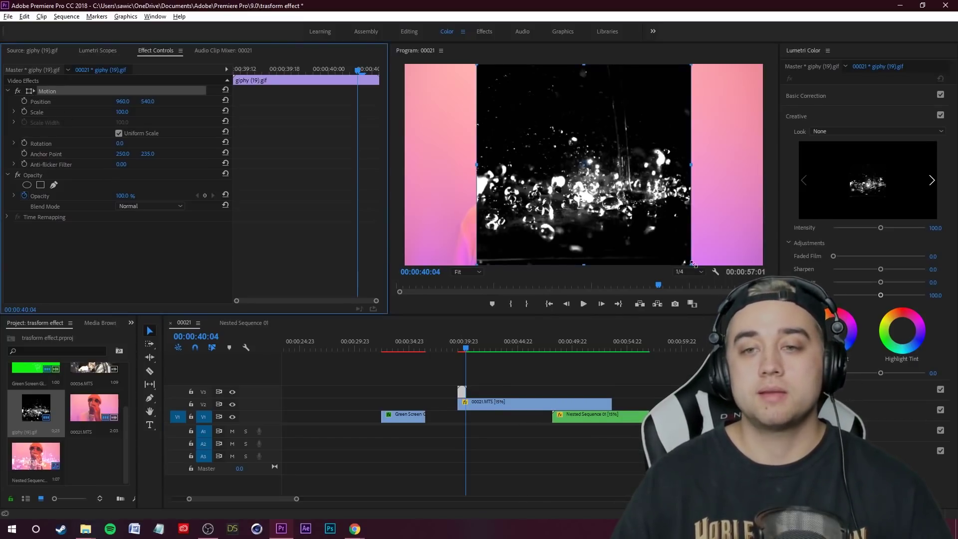
pyautogui.moveTo(693, 263); pyautogui.dragTo(763, 332)
pyautogui.click(501, 370)
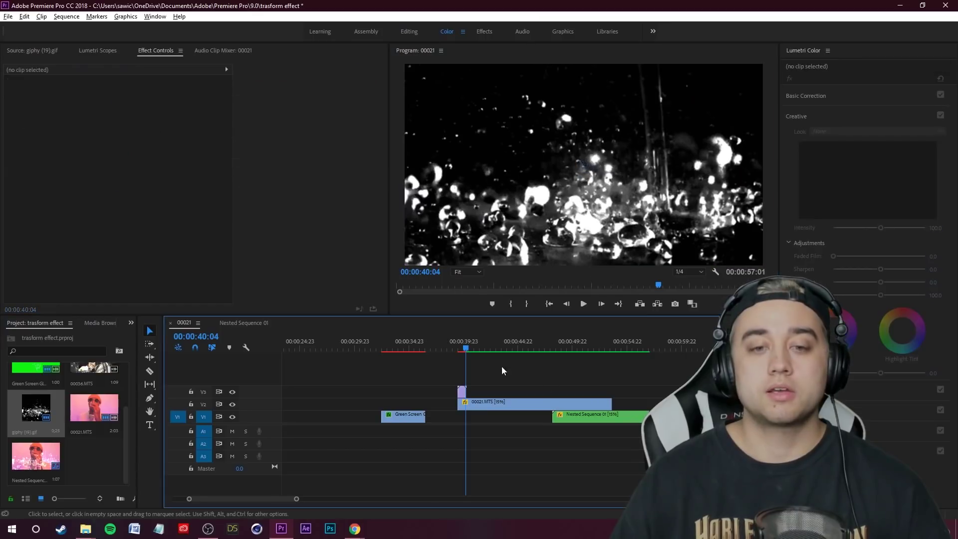
pyautogui.click(461, 350)
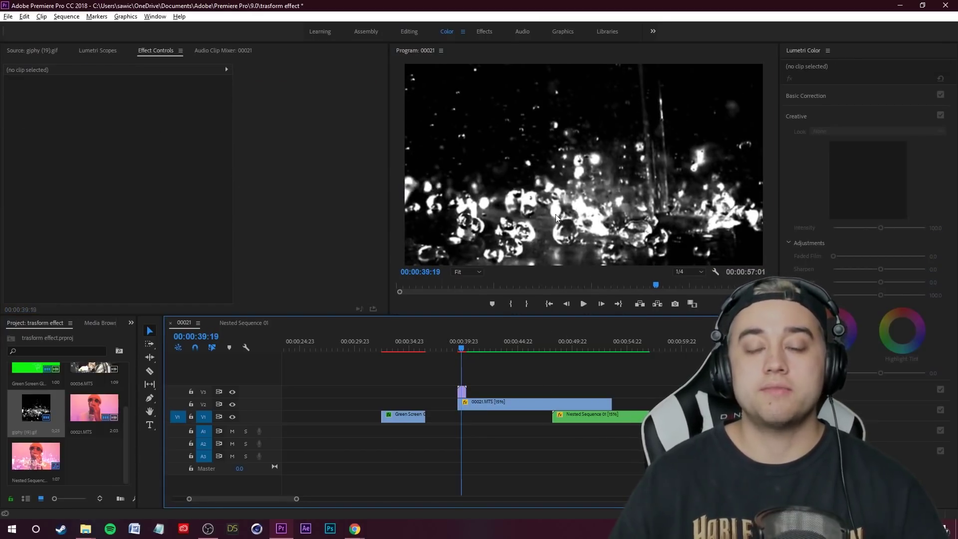
pyautogui.click(461, 392)
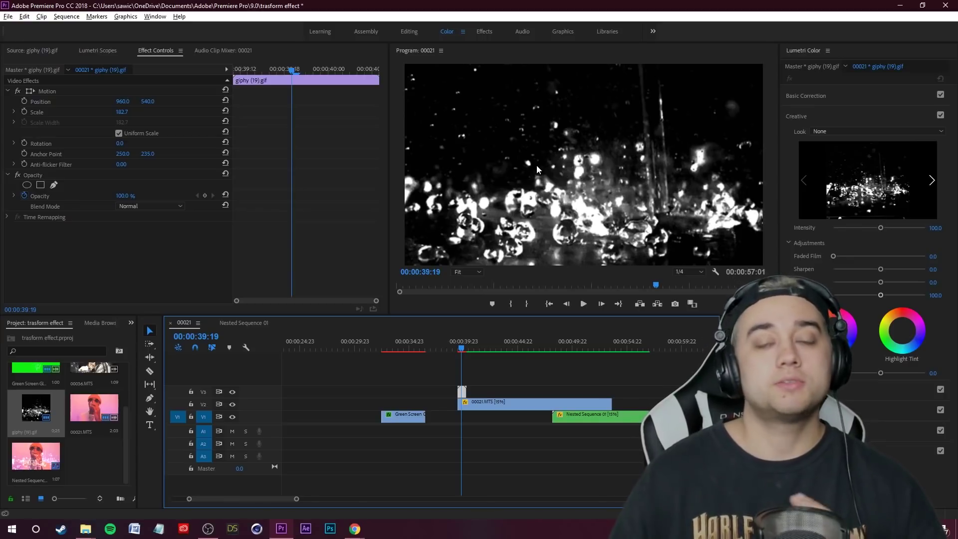
# Step: Add another copy of the GIF along V3 and preview the chained GIF clips
pyautogui.press('=')
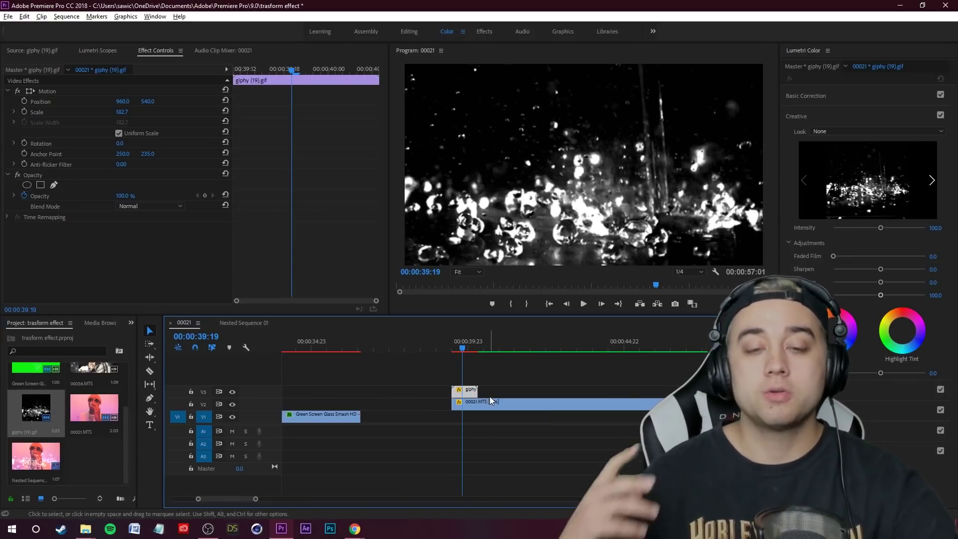
pyautogui.moveTo(470, 390); pyautogui.dragTo(566, 395)
pyautogui.press('space')
pyautogui.click(564, 366)
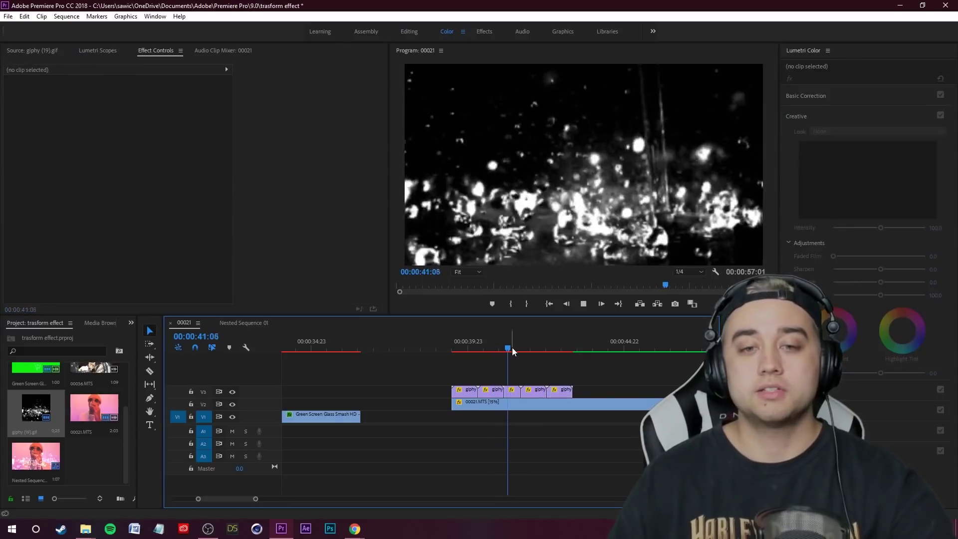
pyautogui.moveTo(512, 349); pyautogui.dragTo(466, 349)
# Step: Select all GIF clips on V3 and nest them as Nested Sequence 02
pyautogui.moveTo(424, 374); pyautogui.dragTo(547, 386)
pyautogui.rightClick(534, 391)
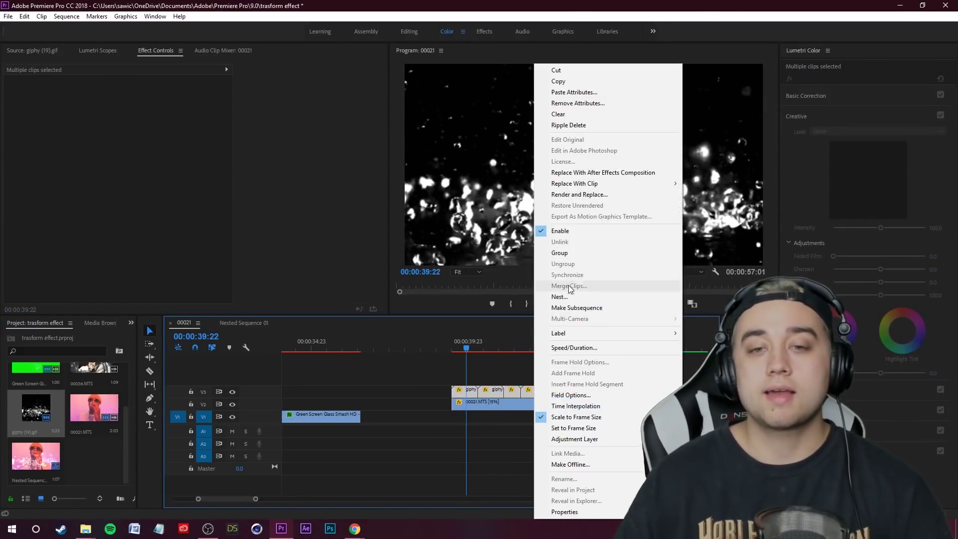
pyautogui.click(558, 296)
pyautogui.click(455, 272)
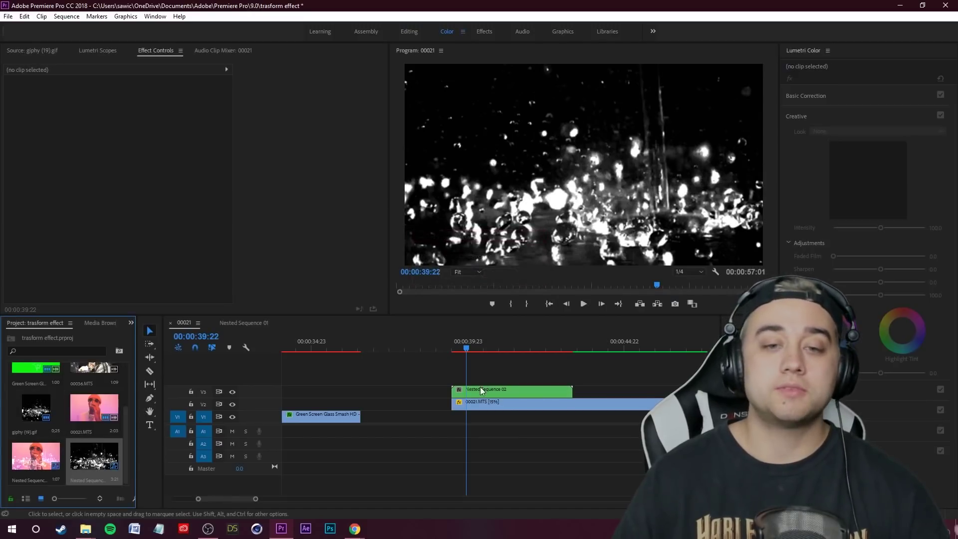
pyautogui.click(482, 391)
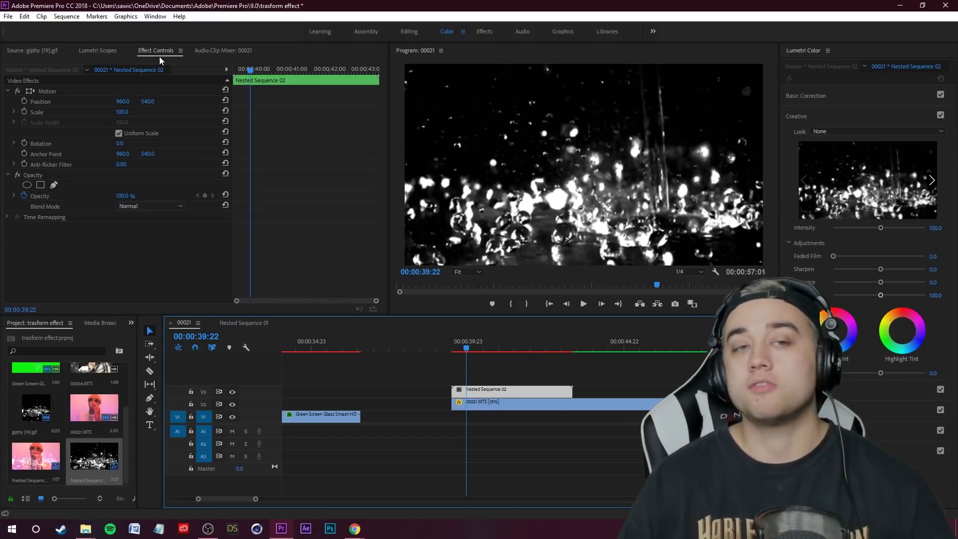
# Step: Compare Screen and Linear Dodge (Add) opacity blend modes on Nested Sequence 02, keeping Linear Dodge (Add), and preview
pyautogui.click(25, 195)
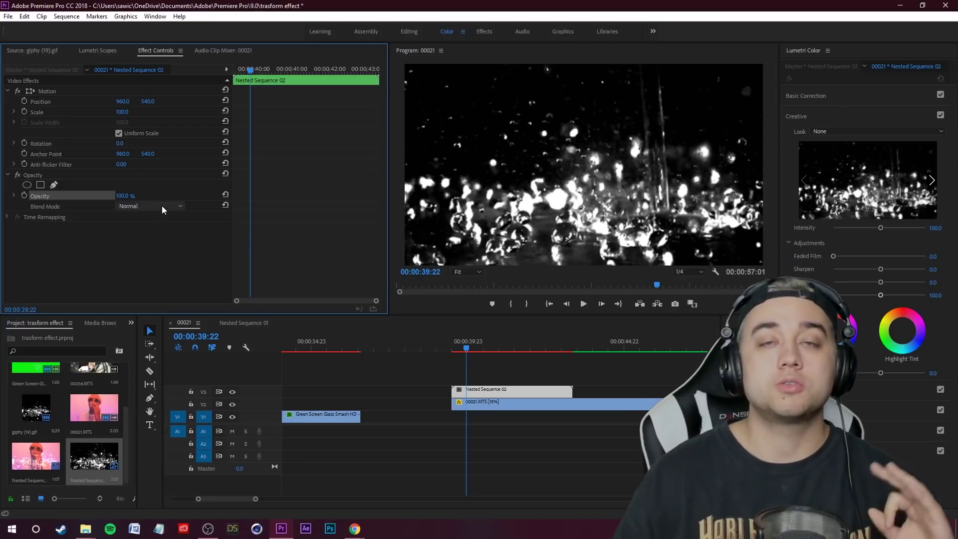
pyautogui.click(161, 205)
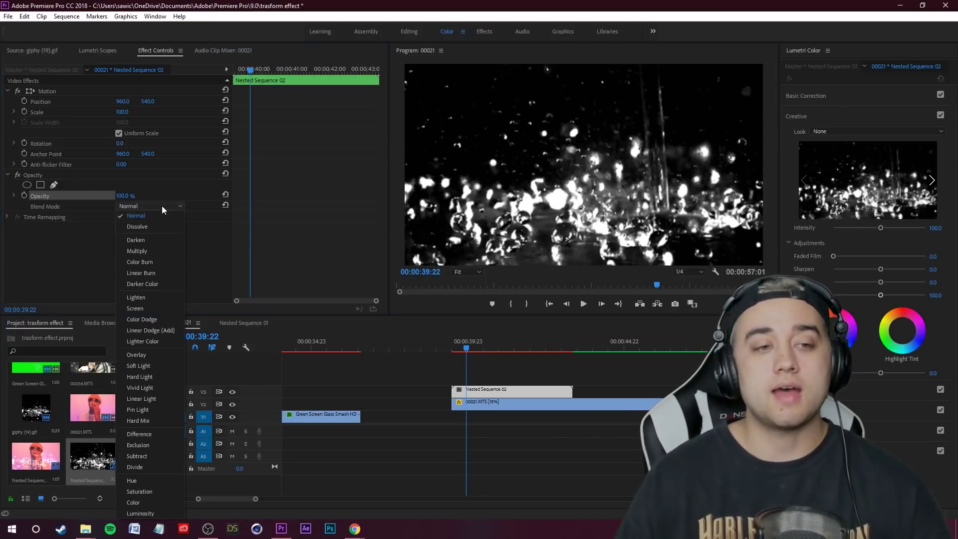
pyautogui.click(146, 307)
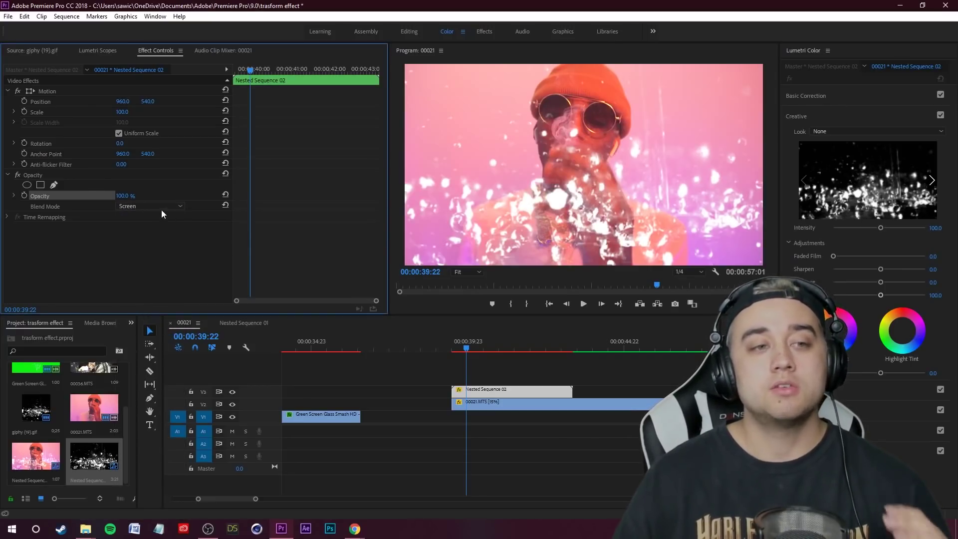
pyautogui.click(161, 208)
pyautogui.click(166, 328)
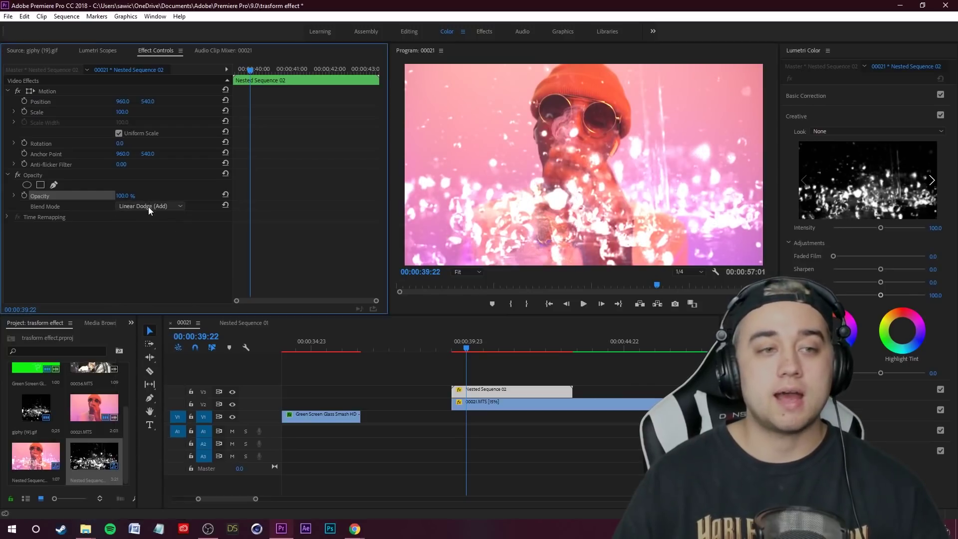
pyautogui.click(148, 207)
pyautogui.click(146, 325)
pyautogui.click(149, 205)
pyautogui.click(164, 327)
pyautogui.press('space')
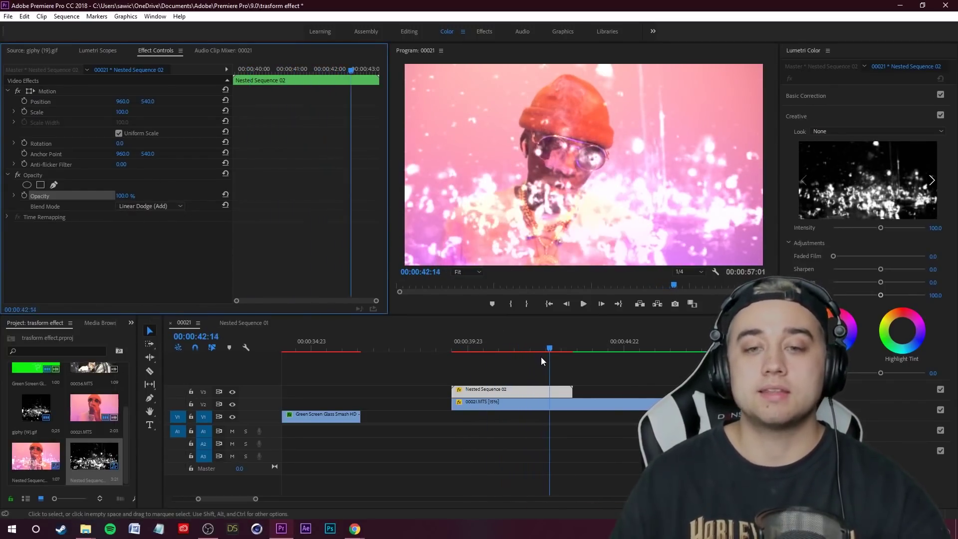
pyautogui.click(508, 357)
# Step: Reset 00021.MTS to 100% speed with Frame Sampling interpolation and preview it
pyautogui.press('space')
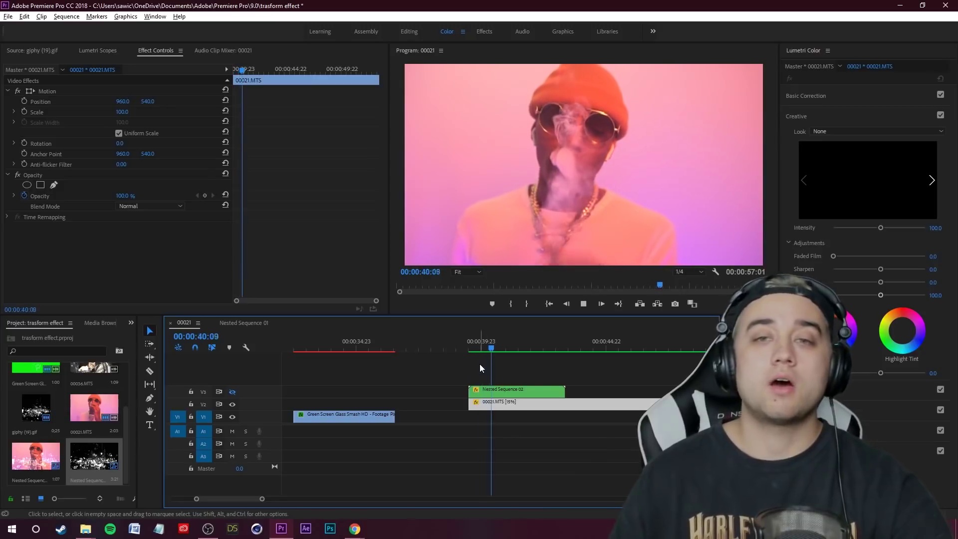
pyautogui.press('space')
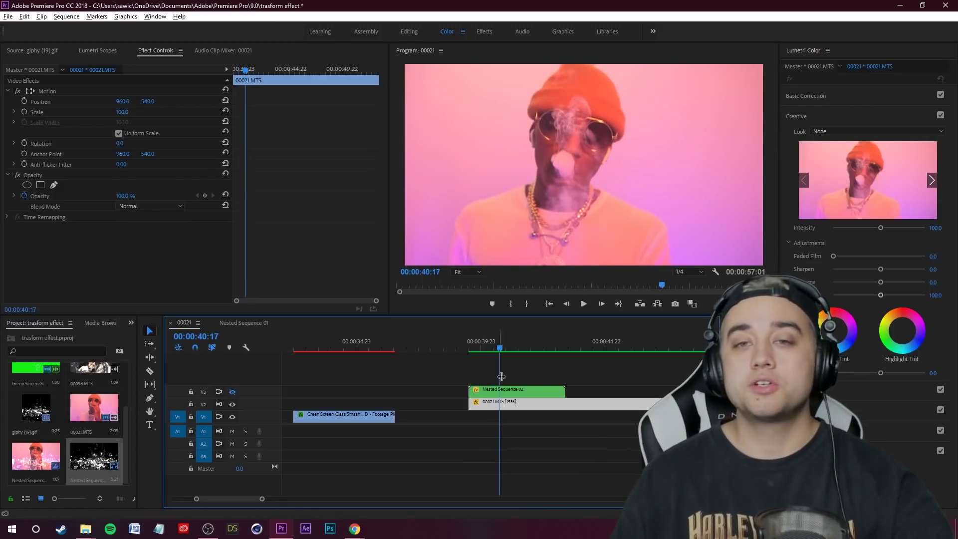
pyautogui.rightClick(522, 410)
pyautogui.click(553, 340)
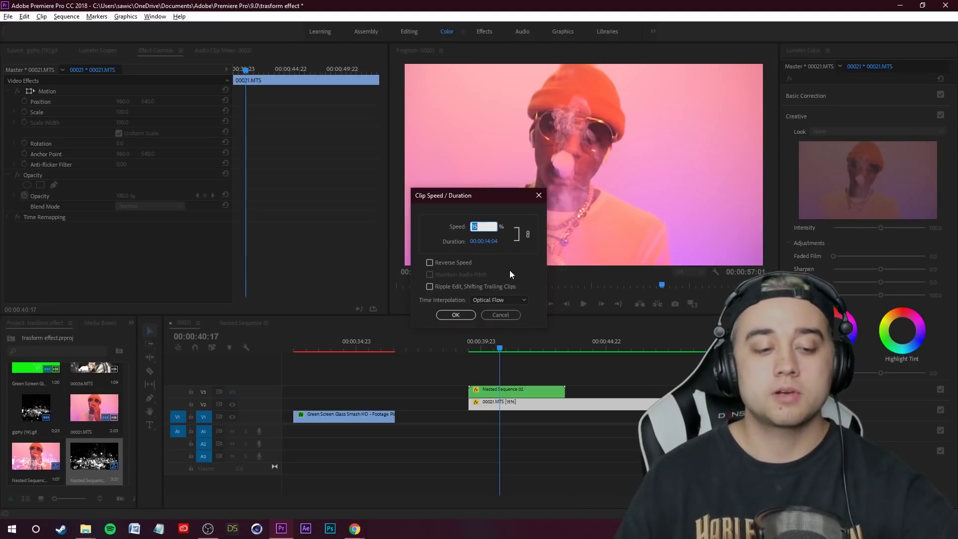
pyautogui.write('100')
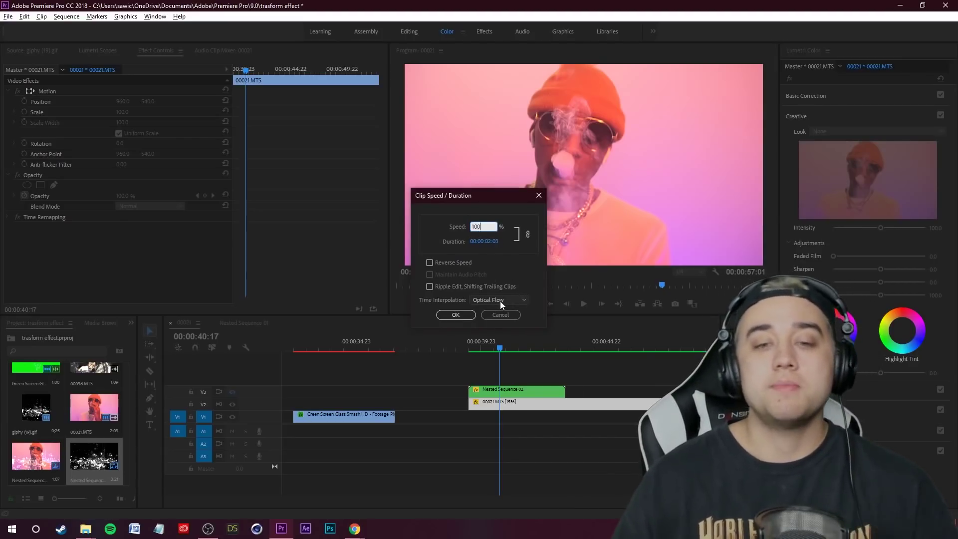
pyautogui.click(500, 301)
pyautogui.click(501, 310)
pyautogui.click(484, 302)
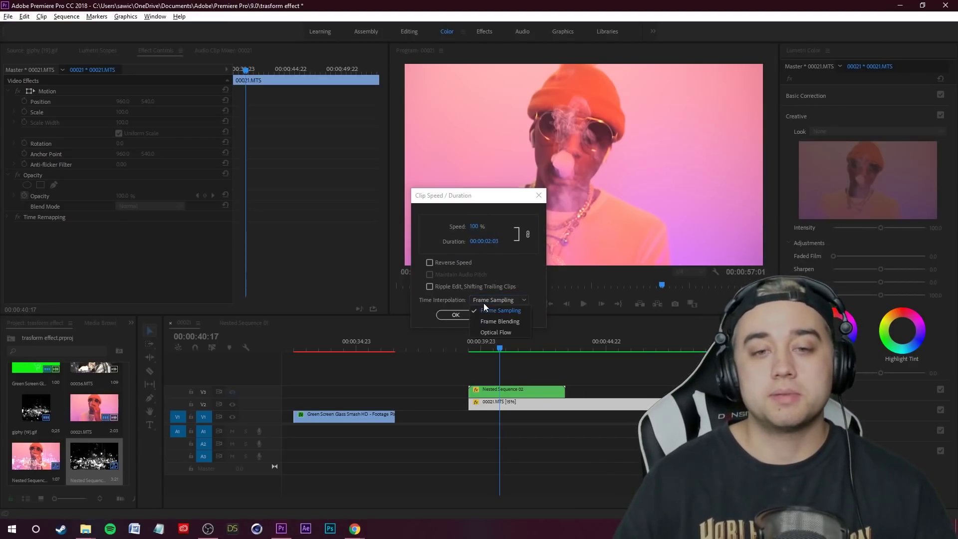
pyautogui.click(435, 318)
pyautogui.click(473, 350)
pyautogui.press('space')
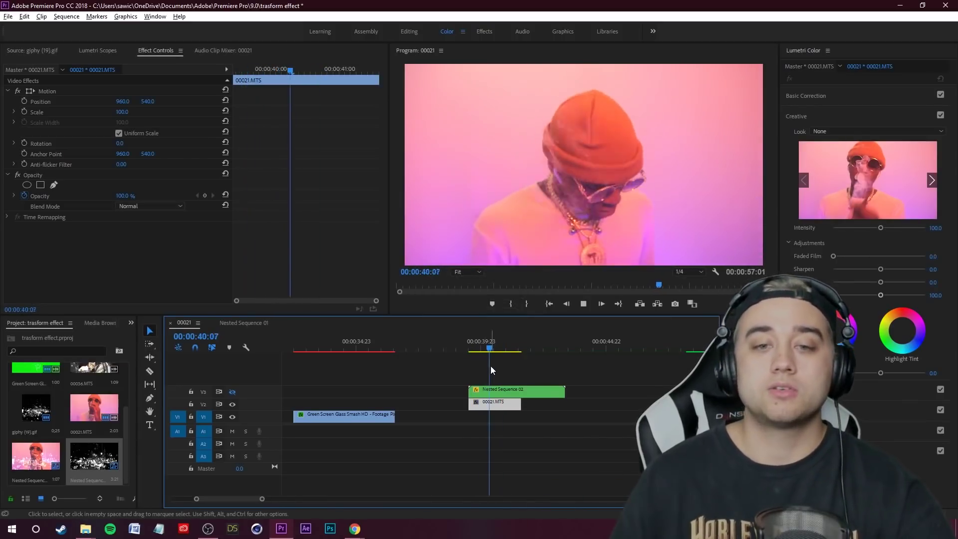
pyautogui.press('space')
# Step: Toggle the V3 overlay's visibility and play the glass overlay over the footage
pyautogui.click(232, 392)
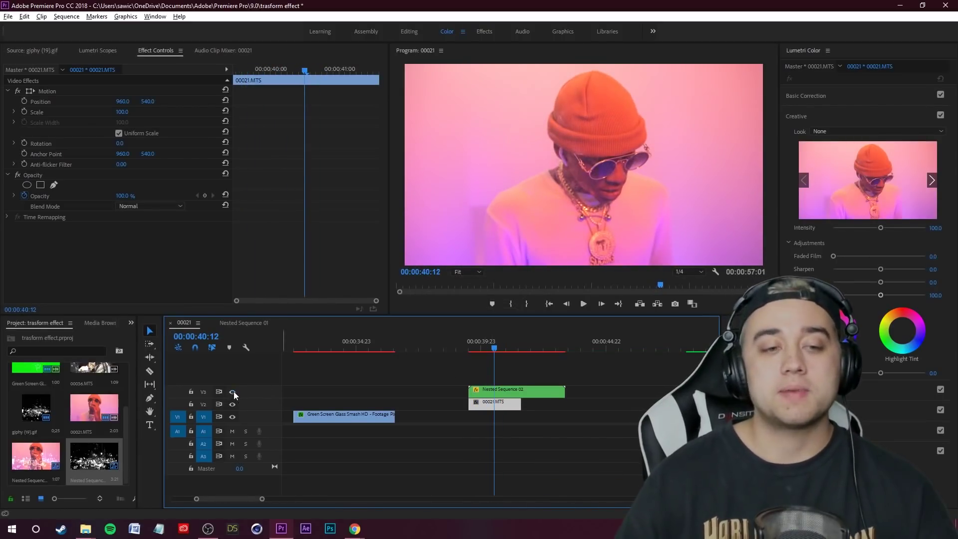
pyautogui.click(233, 392)
pyautogui.press('Up')
pyautogui.press('space')
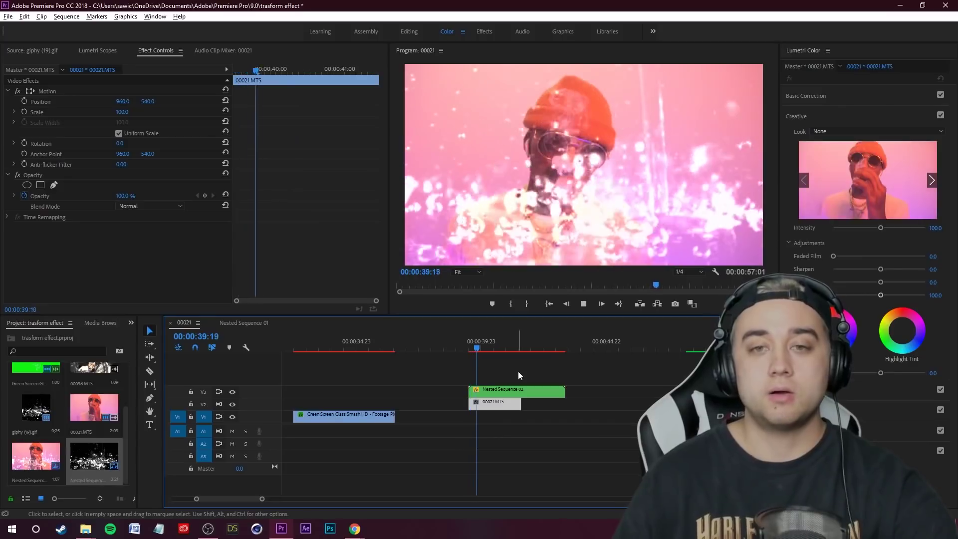
pyautogui.click(518, 372)
pyautogui.press('space')
# Step: Razor the glass overlay at the footage's end and delete its leftover tail
pyautogui.press('c')
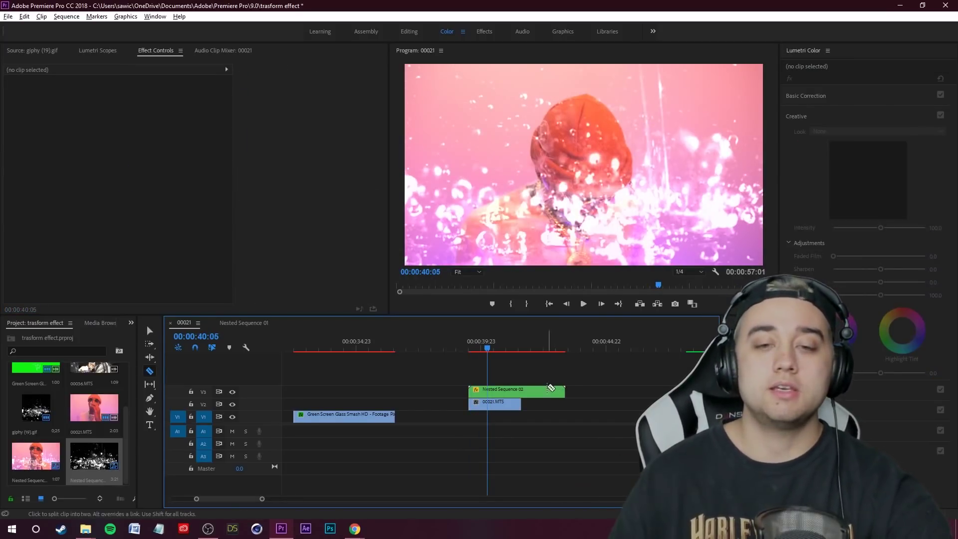
pyautogui.press('v')
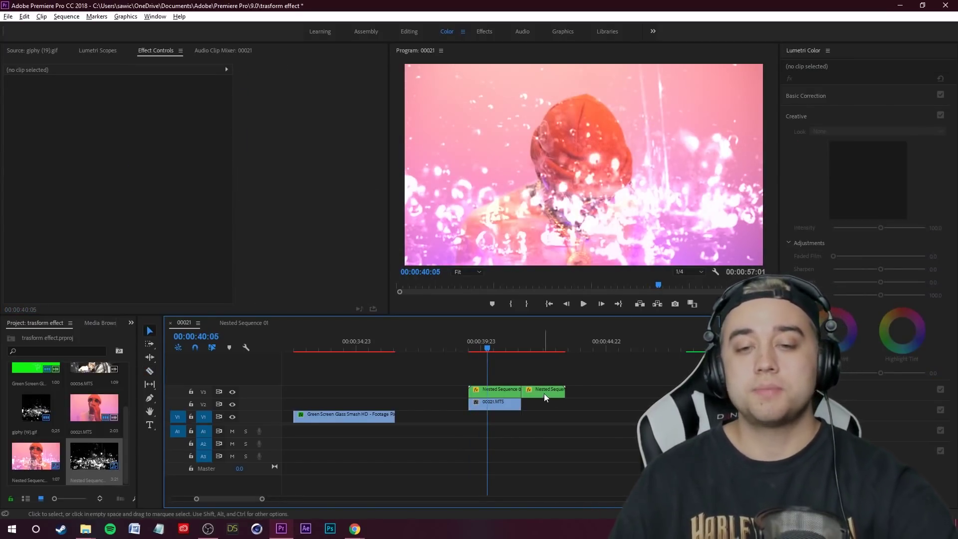
pyautogui.click(545, 391)
pyautogui.press('Delete')
pyautogui.press('j')
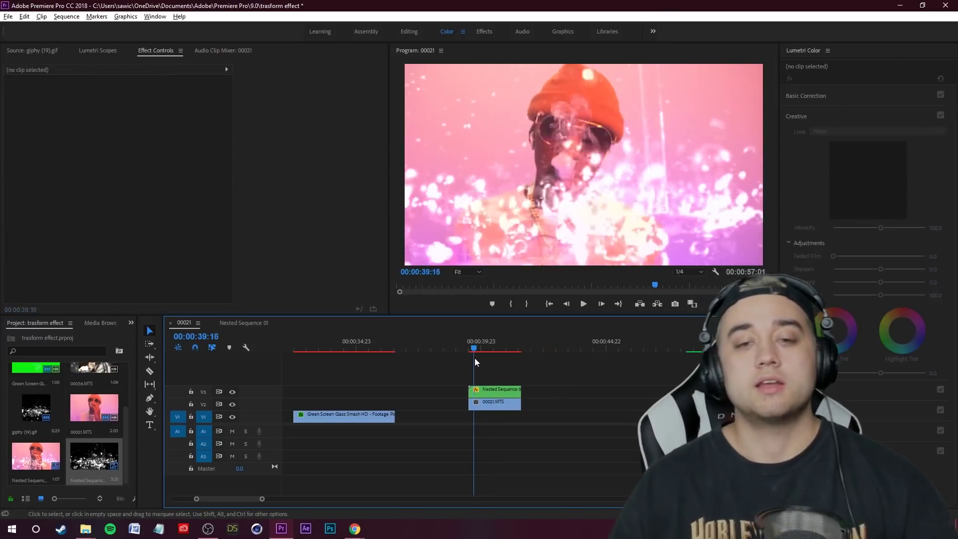
pyautogui.press('k')
# Step: Select the overlay and 00021.MTS clips and nest them as Nested Sequence 03
pyautogui.moveTo(426, 368); pyautogui.dragTo(514, 408)
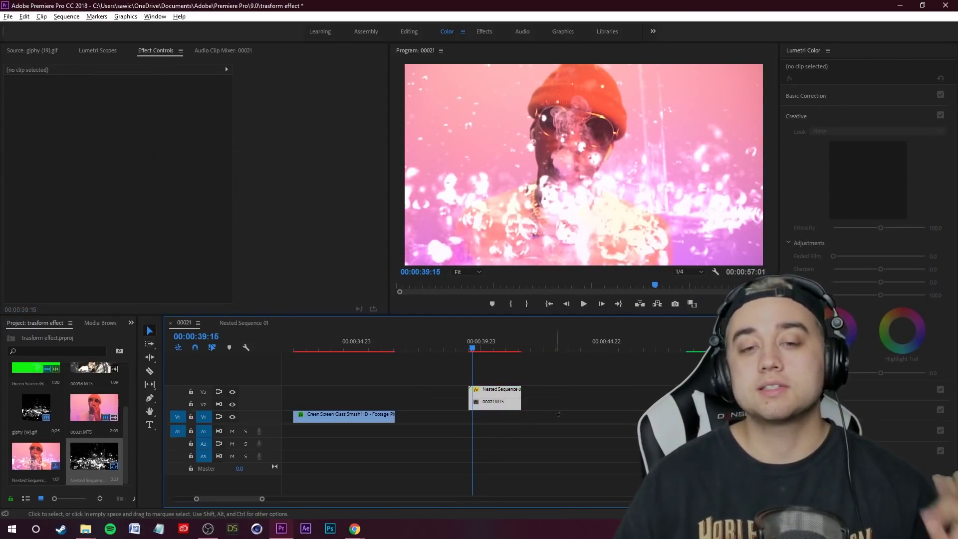
pyautogui.rightClick(504, 405)
pyautogui.click(530, 316)
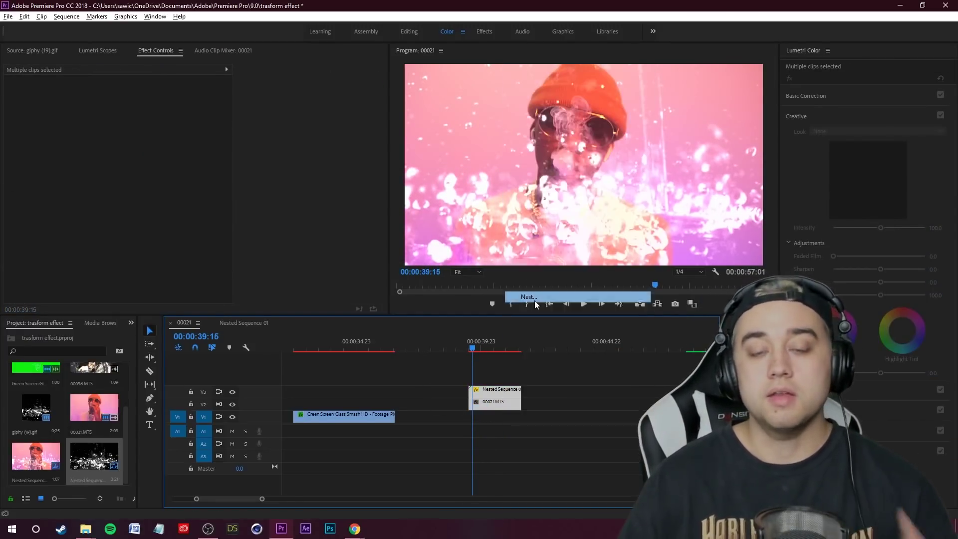
pyautogui.click(455, 273)
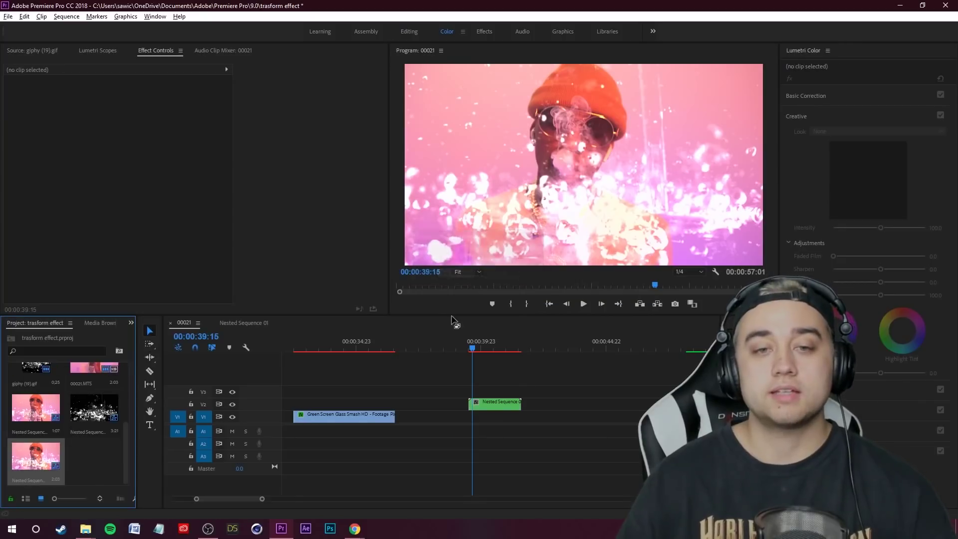
pyautogui.click(500, 405)
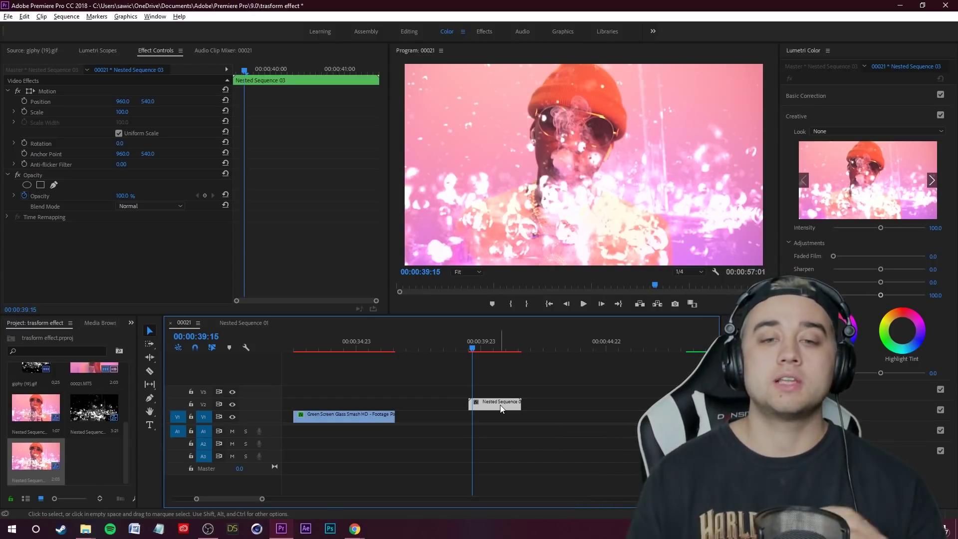
pyautogui.click(562, 386)
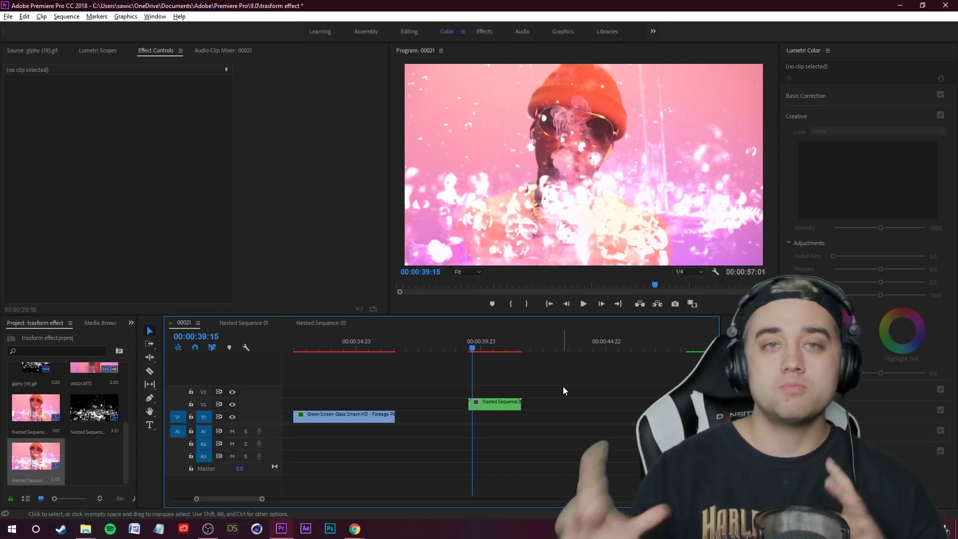
# Step: In Speed/Duration, set Nested Sequence 03 to 15% speed with Optical Flow time interpolation
pyautogui.rightClick(495, 404)
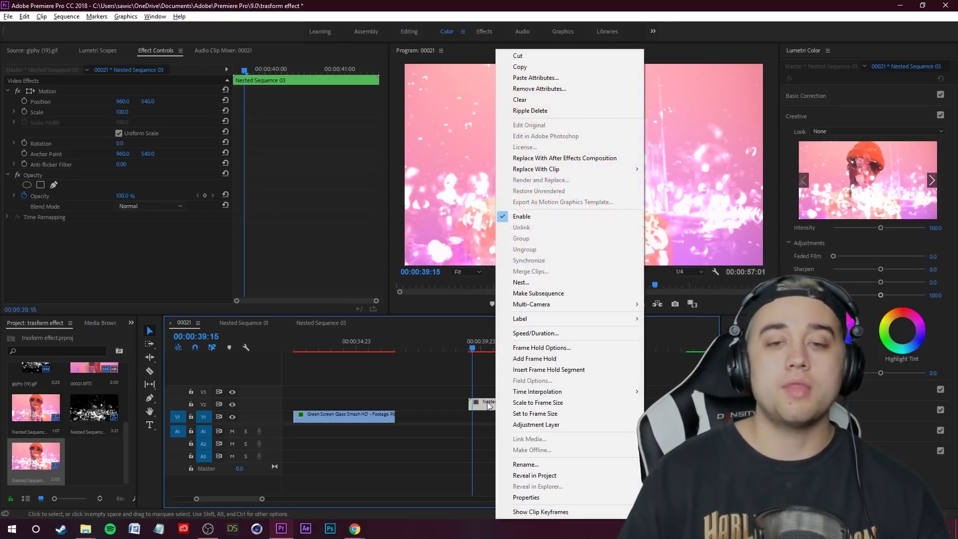
pyautogui.click(542, 331)
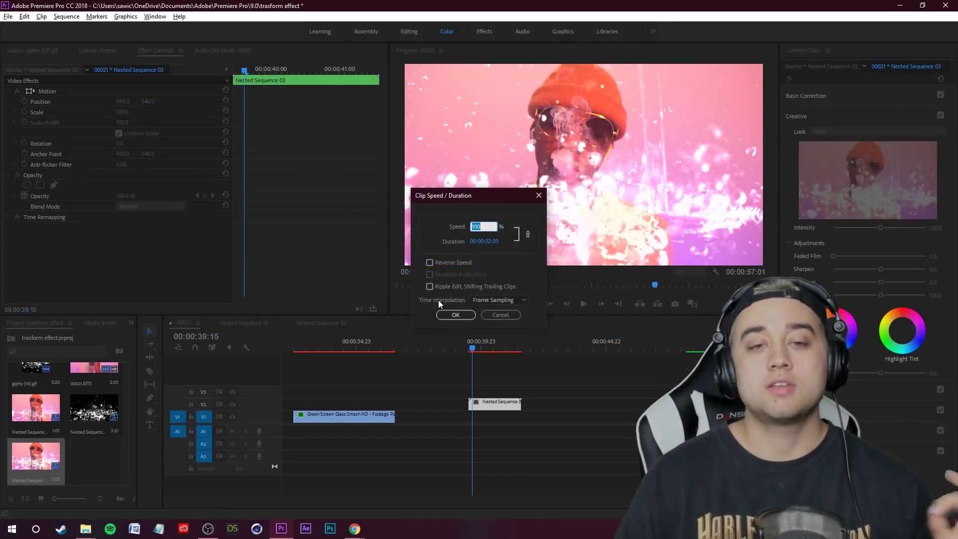
pyautogui.click(492, 301)
pyautogui.click(493, 328)
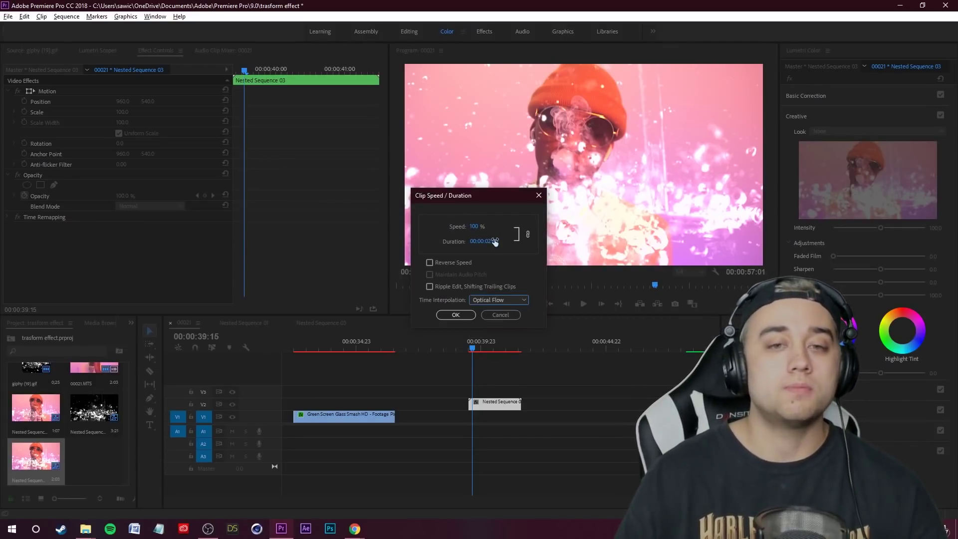
pyautogui.click(474, 226)
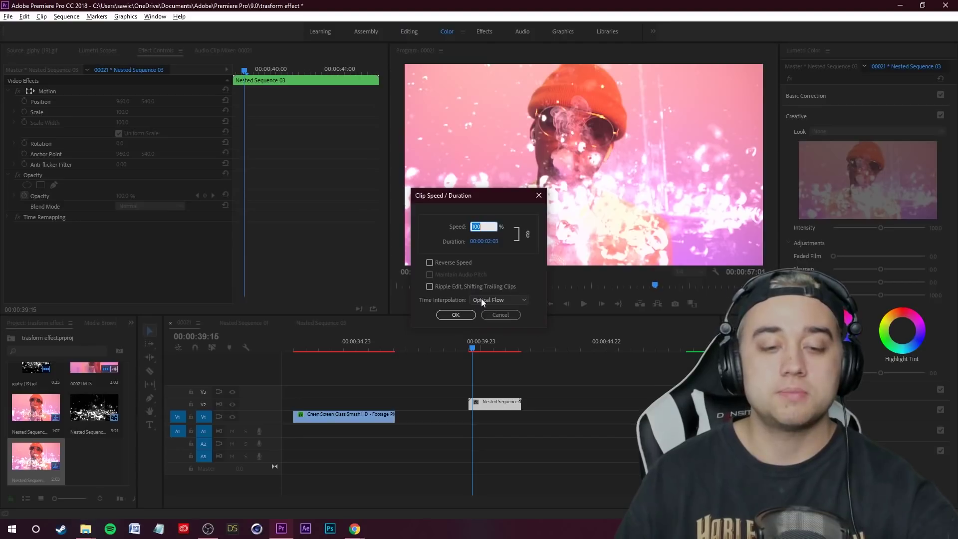
pyautogui.write('15')
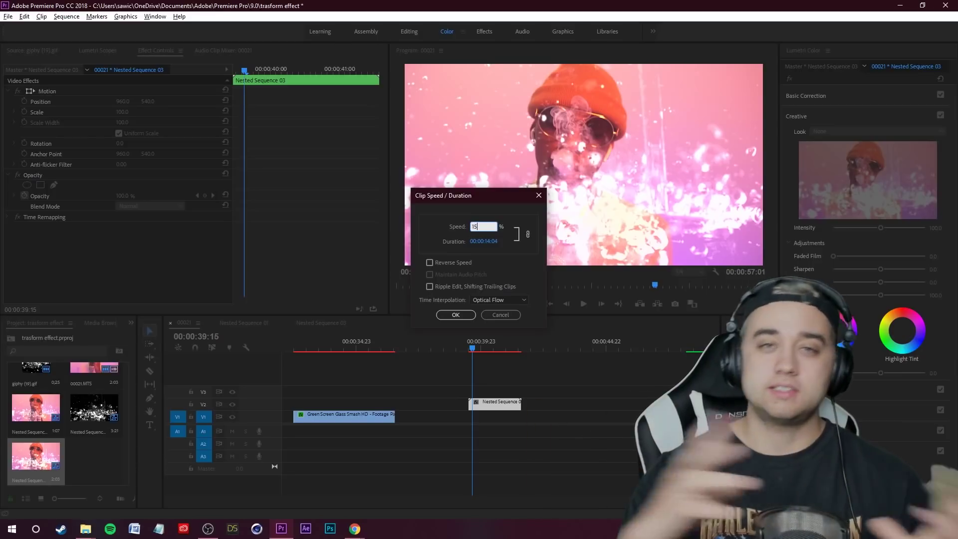
pyautogui.click(470, 318)
# Step: Split the slowed Nested Sequence 03 after its opening section and delete the right part
pyautogui.click(527, 385)
pyautogui.press('-')
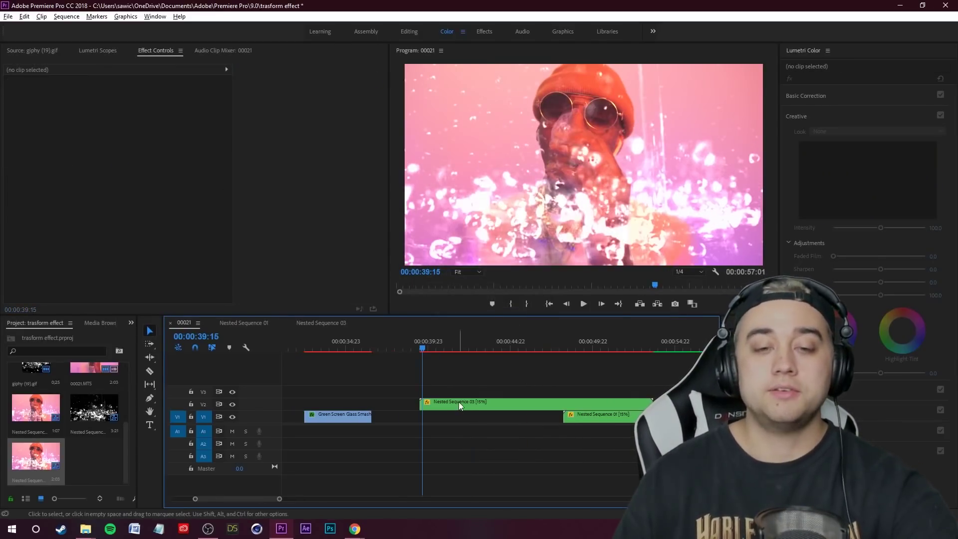
pyautogui.click(459, 402)
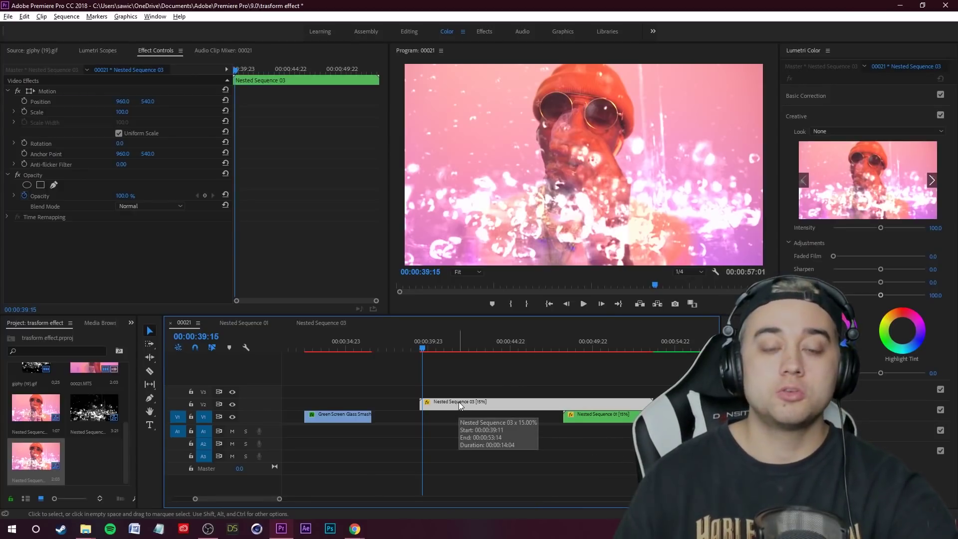
pyautogui.press('c')
pyautogui.click(487, 402)
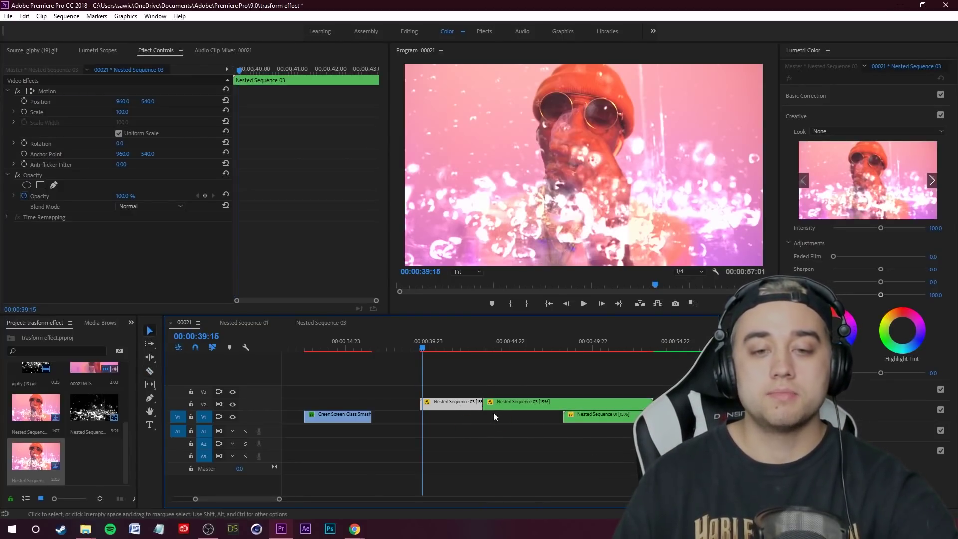
pyautogui.press('v')
pyautogui.click(504, 402)
pyautogui.press('Delete')
# Step: Render the remaining slowed clip with Sequence > Render Selection
pyautogui.click(450, 402)
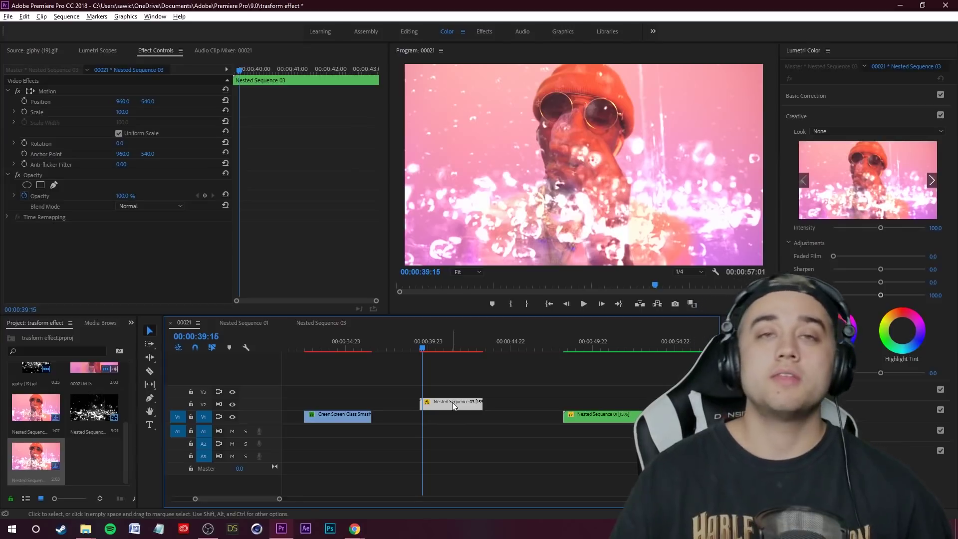
pyautogui.click(66, 17)
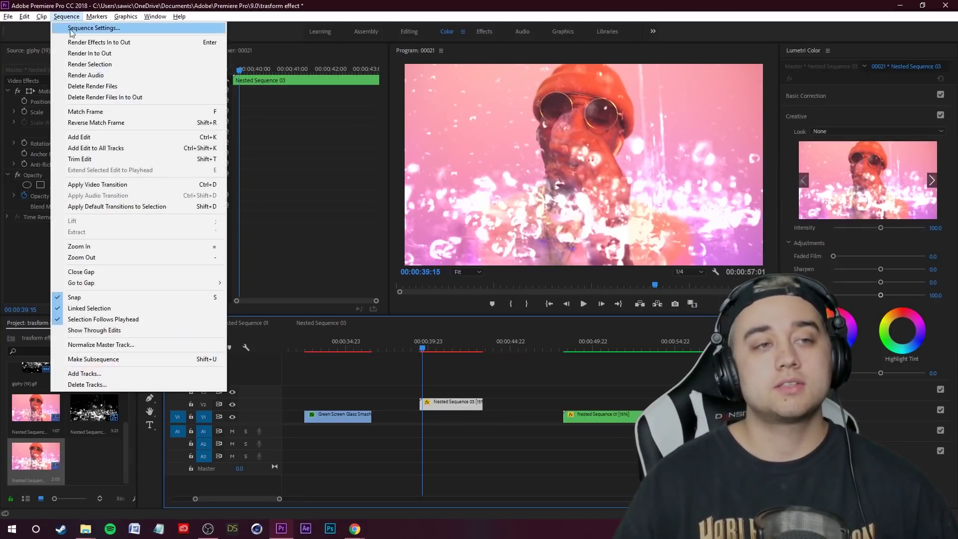
pyautogui.click(87, 64)
# Step: Play back the slow-motion shatter effect from its start
pyautogui.press('space')
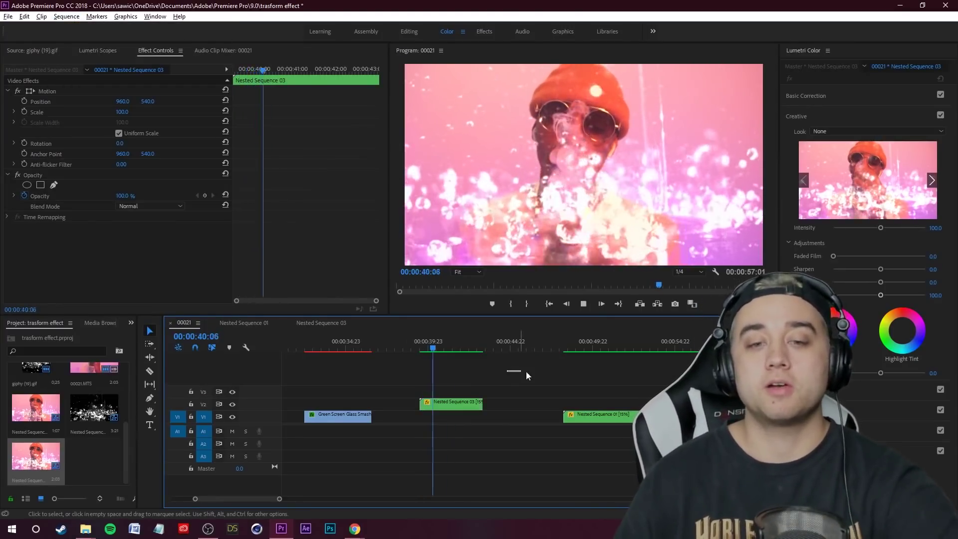
pyautogui.click(524, 373)
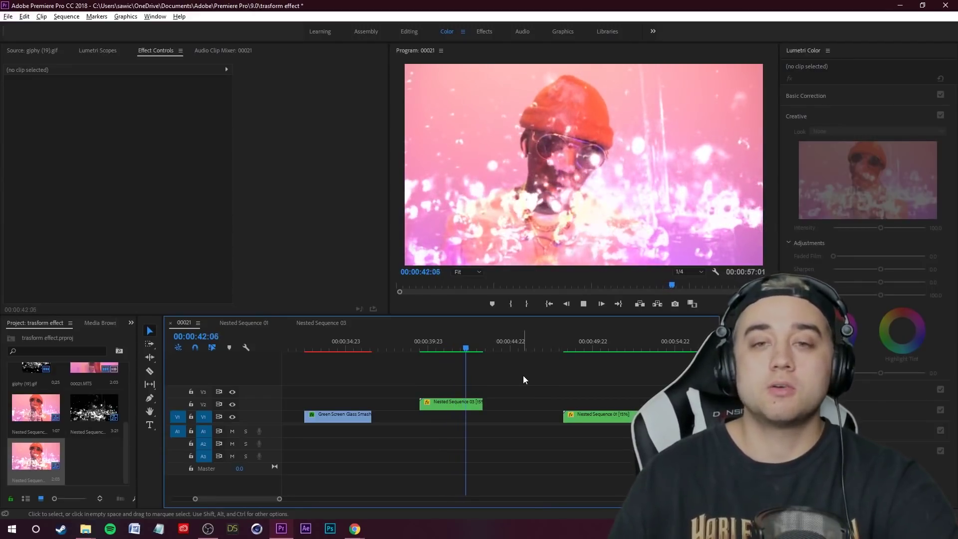
pyautogui.moveTo(477, 350); pyautogui.dragTo(429, 349)
pyautogui.press('space')
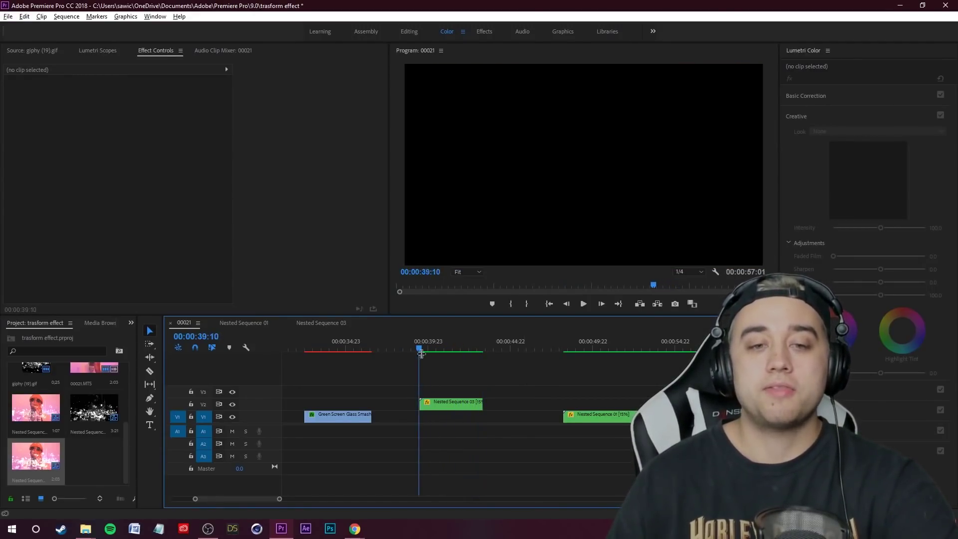